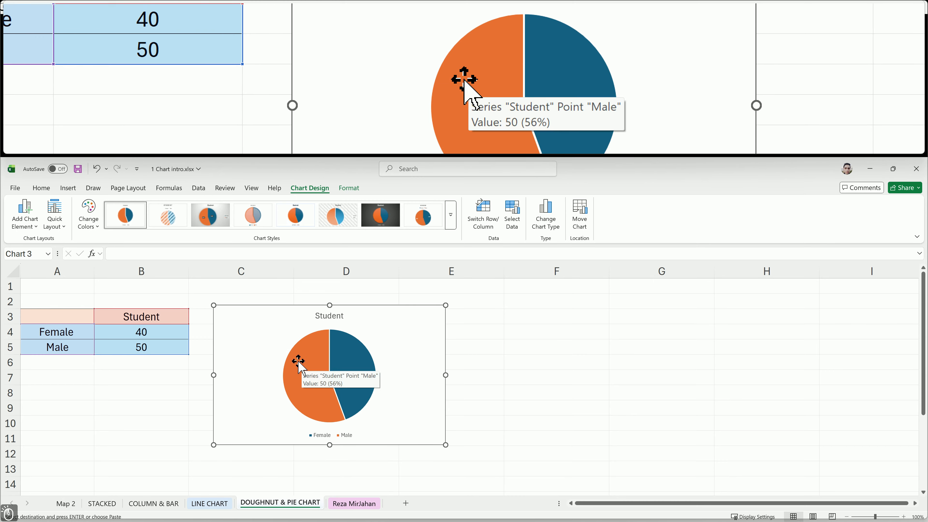
# Apply Colorful Palette 2 to the pie chart's colours
pyautogui.click(95, 223)
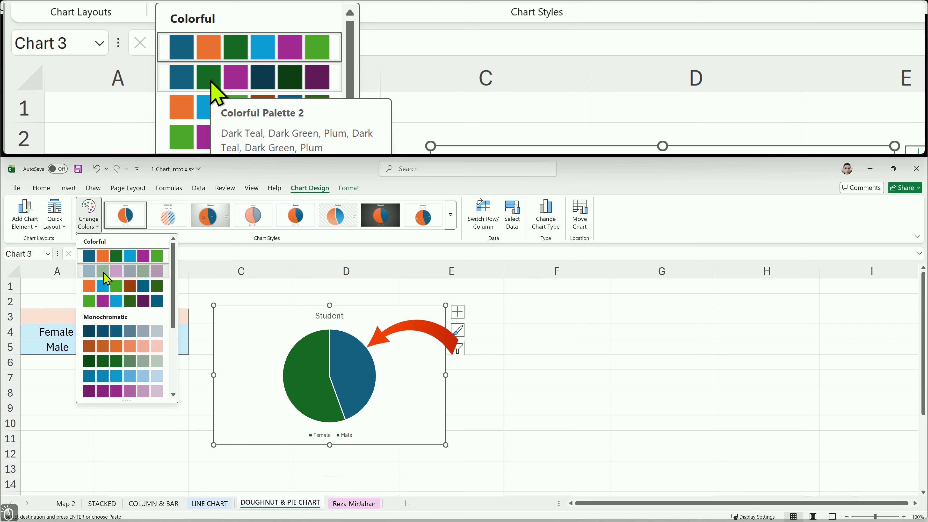
pyautogui.click(107, 279)
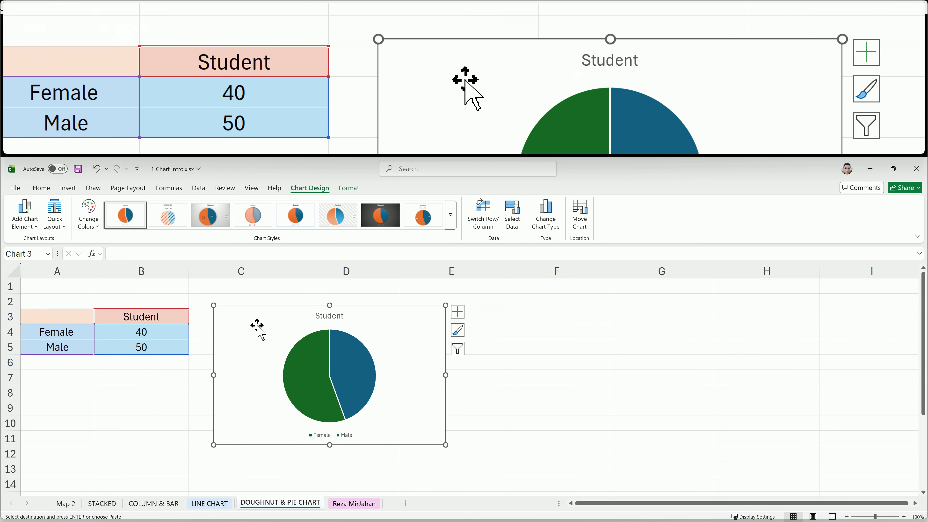
# Edit the chart title to read Student by Gender
pyautogui.doubleClick(329, 317)
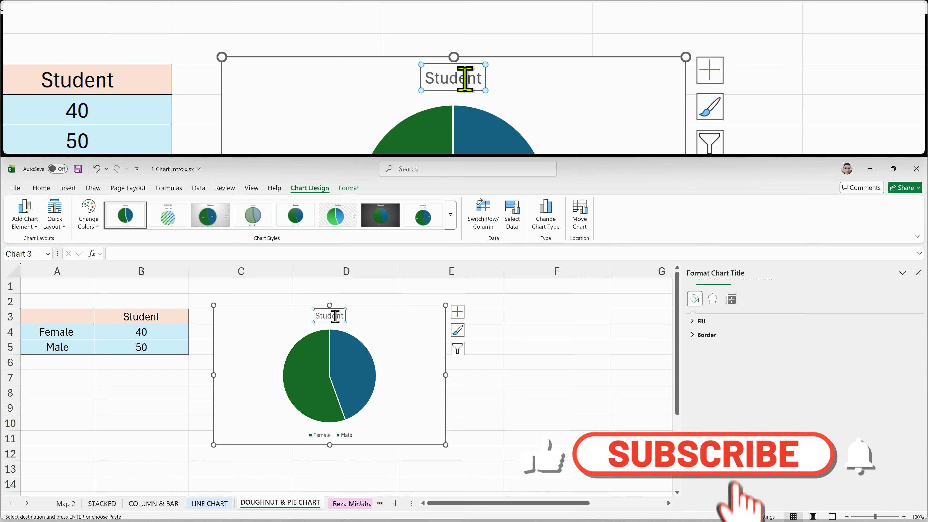
pyautogui.click(339, 317)
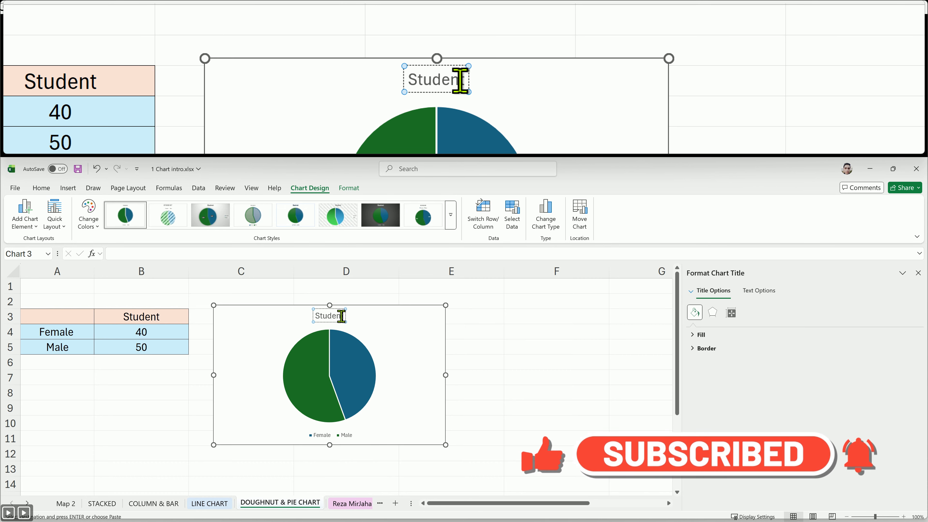
pyautogui.write('by ')
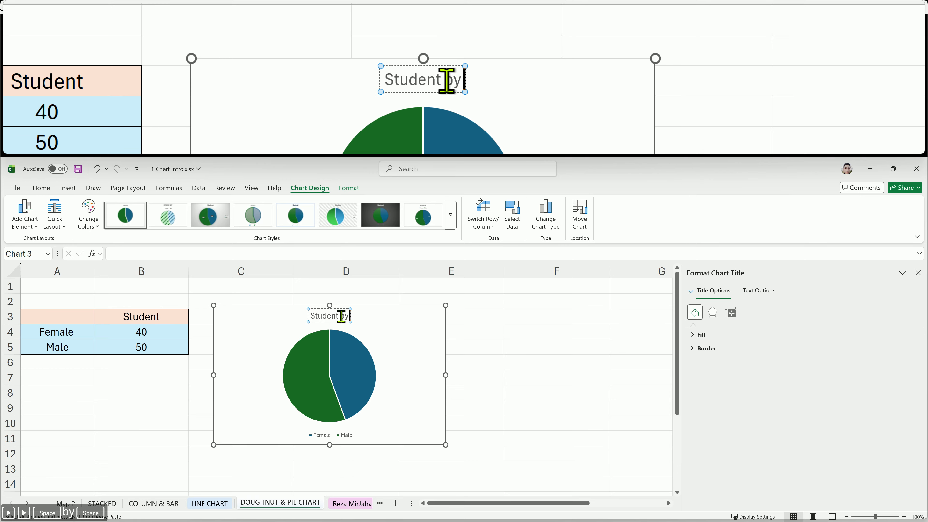
pyautogui.write('Gender')
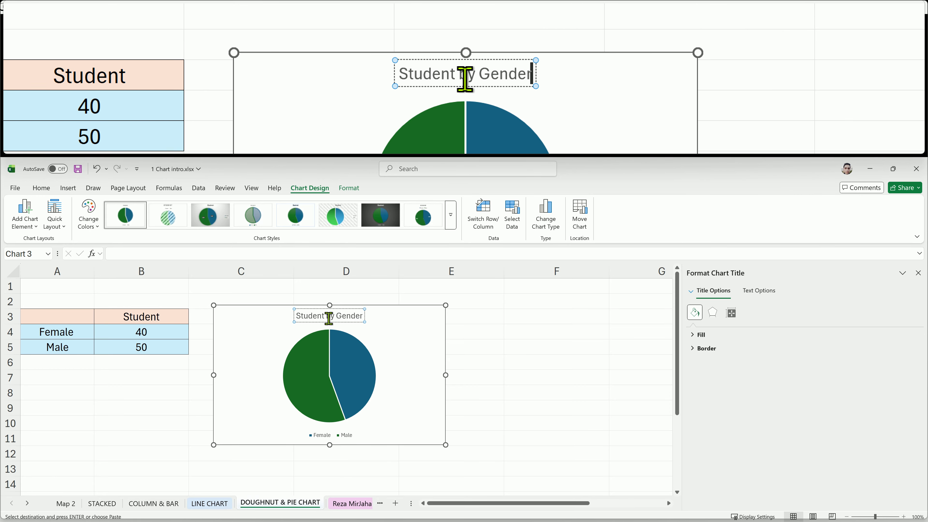
pyautogui.press('Escape')
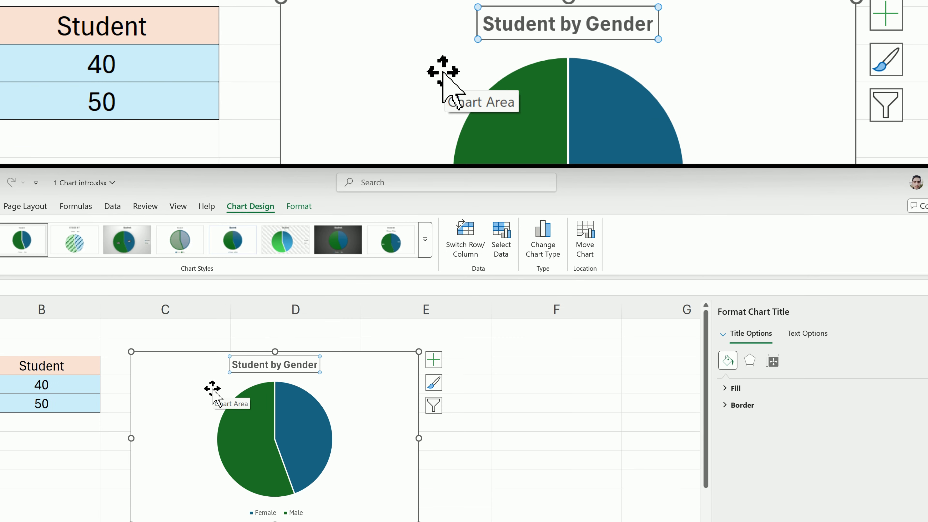
# Place the pie chart's legend on the right
pyautogui.click(434, 360)
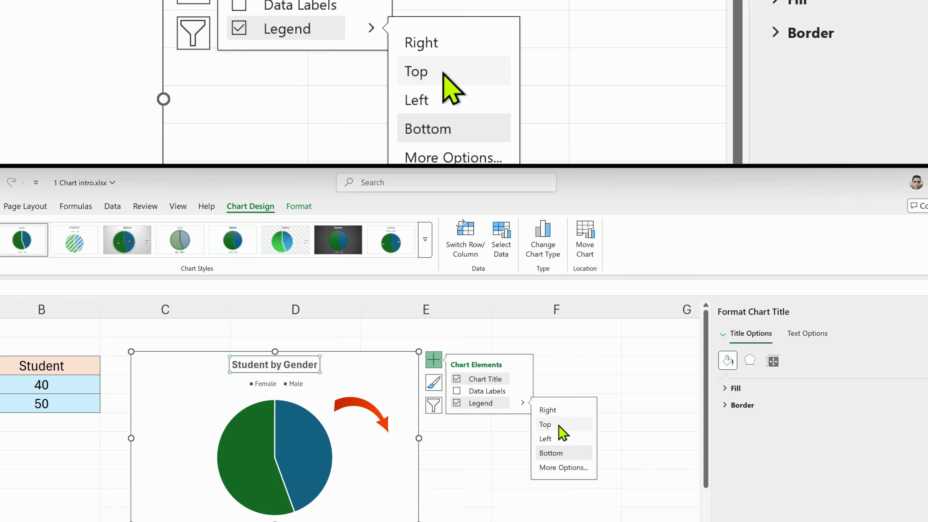
pyautogui.click(564, 410)
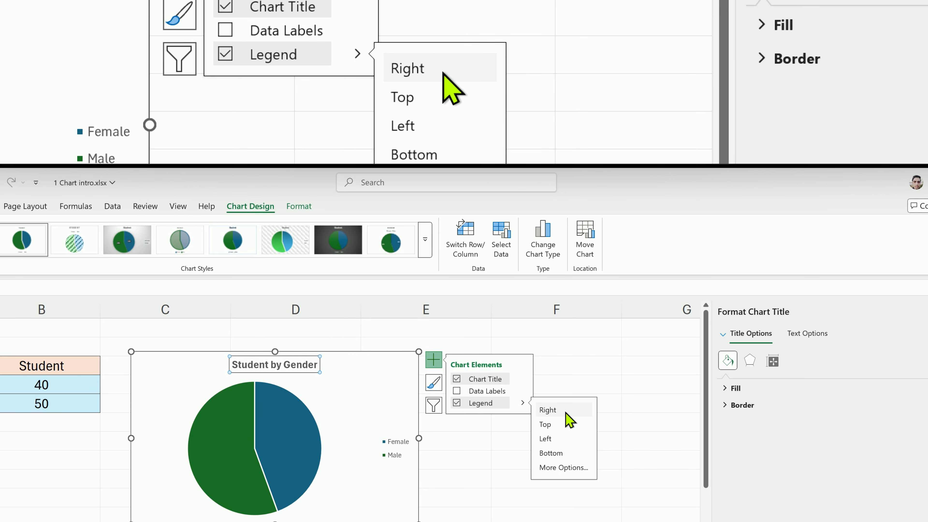
# Move the legend slightly left, closer to the pie
pyautogui.click(398, 451)
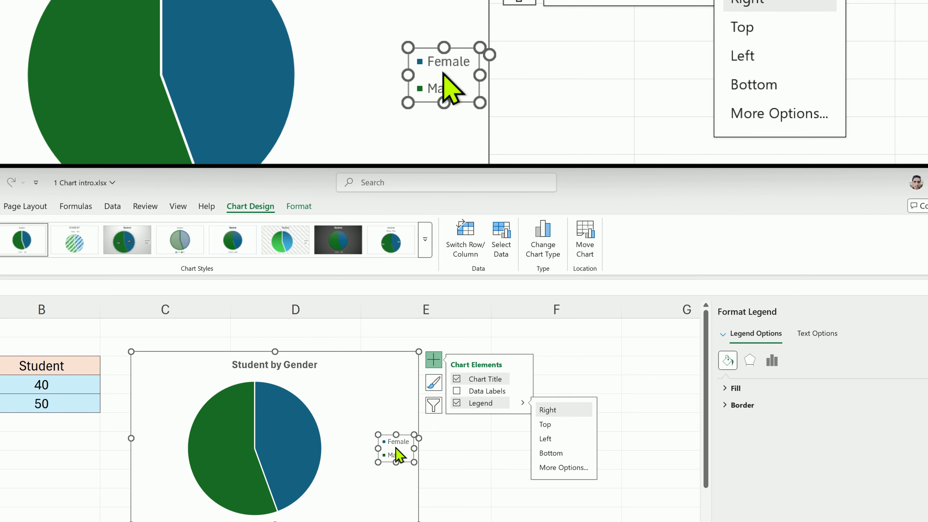
pyautogui.click(397, 444)
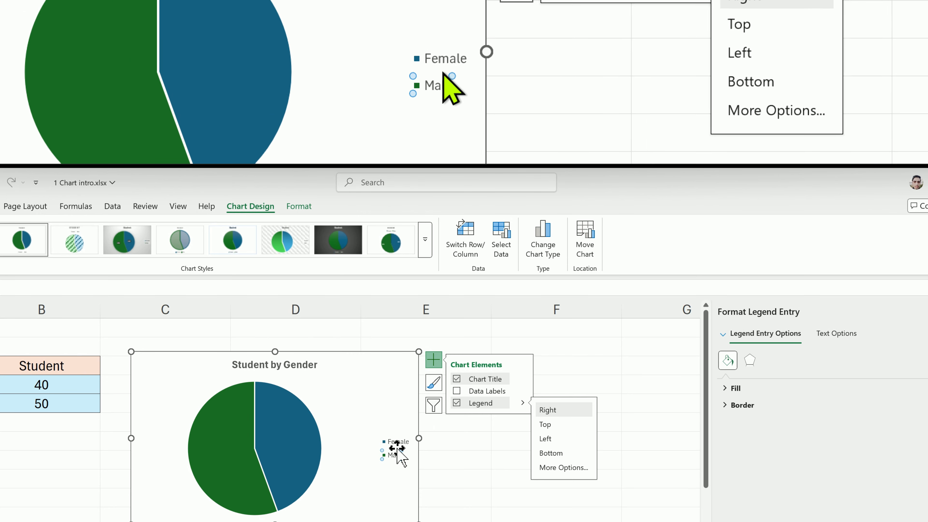
pyautogui.moveTo(398, 435); pyautogui.dragTo(378, 432)
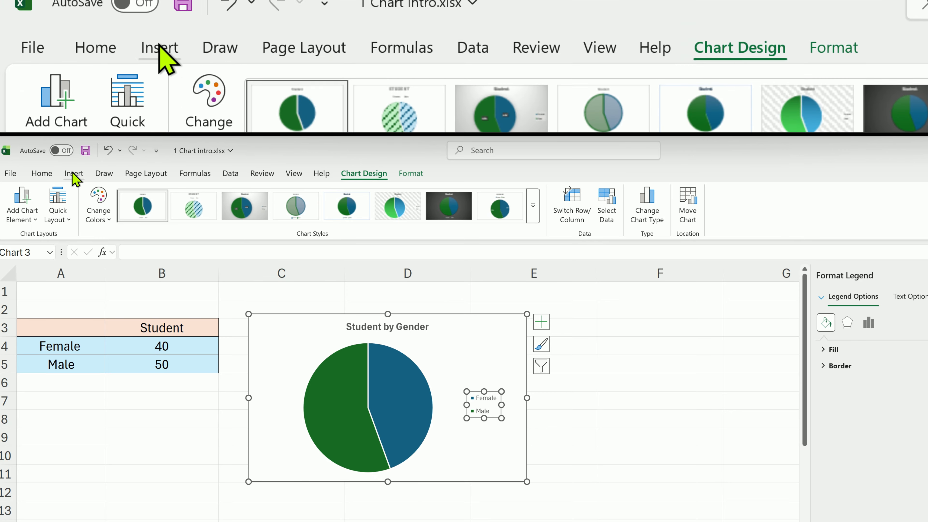
# Add data labels to the pie chart's slices
pyautogui.click(52, 174)
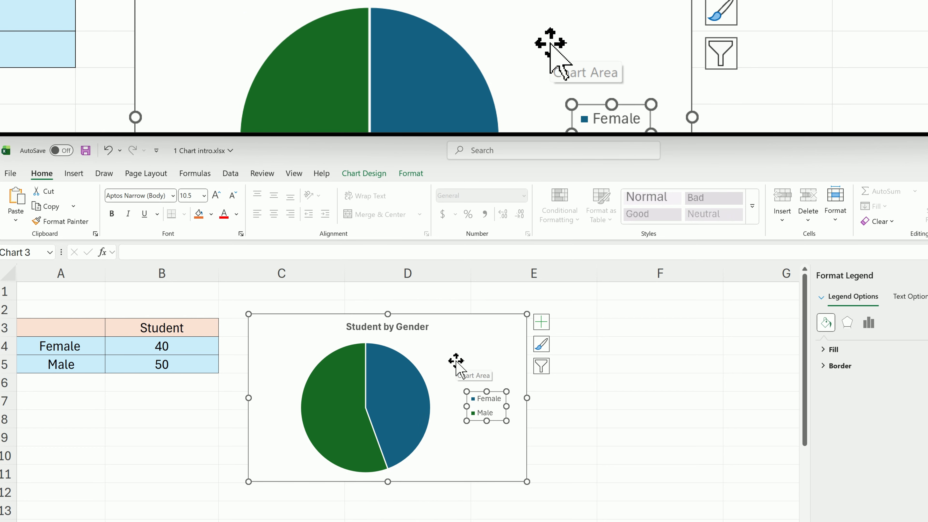
pyautogui.click(543, 324)
pyautogui.click(564, 351)
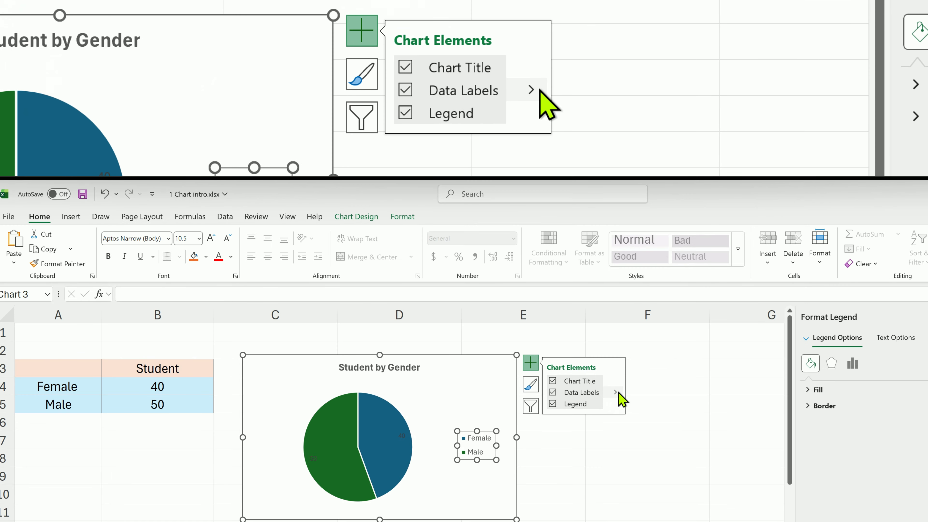
pyautogui.click(617, 393)
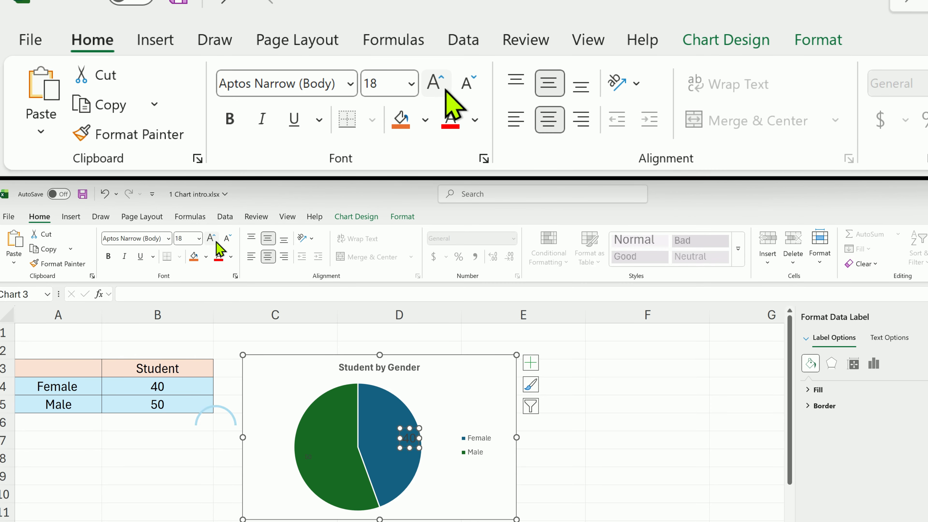
# Enlarge the Female slice's data label font, make it bold and colour it white
pyautogui.click(230, 241)
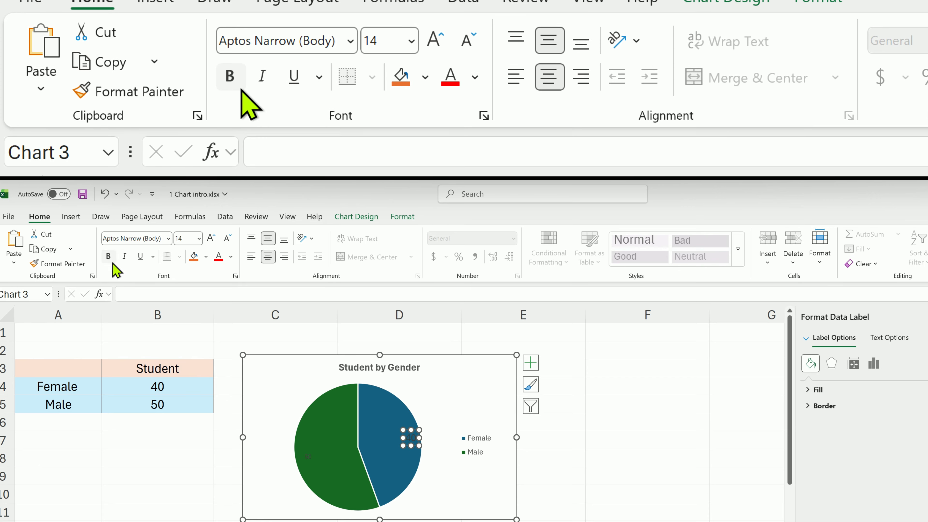
pyautogui.click(108, 256)
pyautogui.click(231, 256)
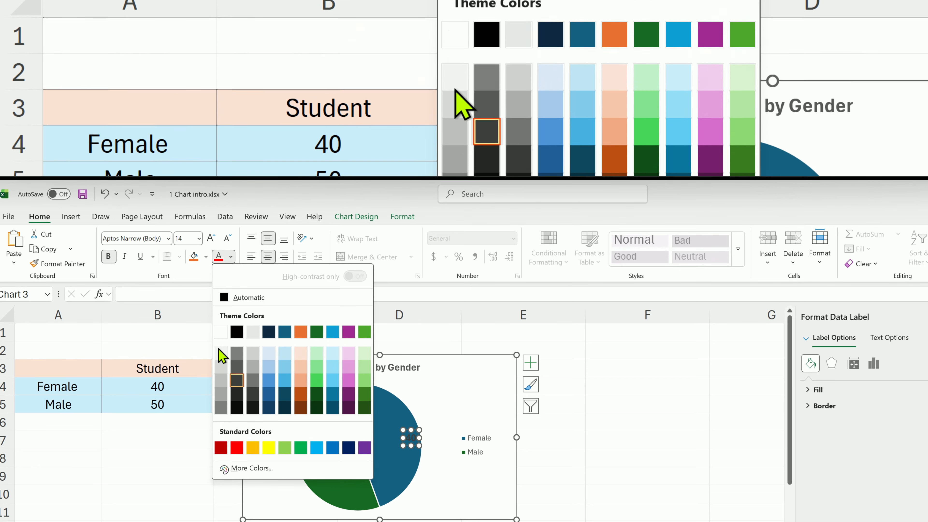
pyautogui.click(223, 333)
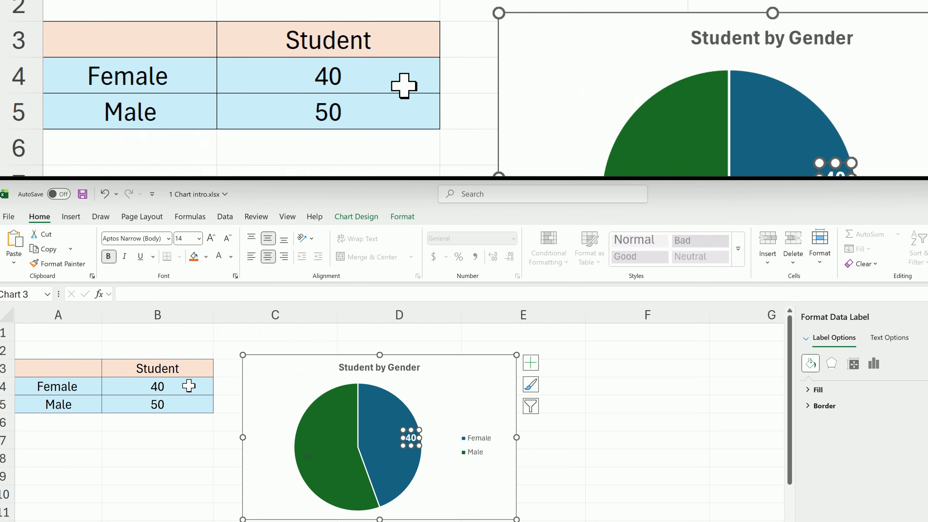
# Copy the Female label's formatting onto the Male slice's label with Format Painter
pyautogui.click(58, 263)
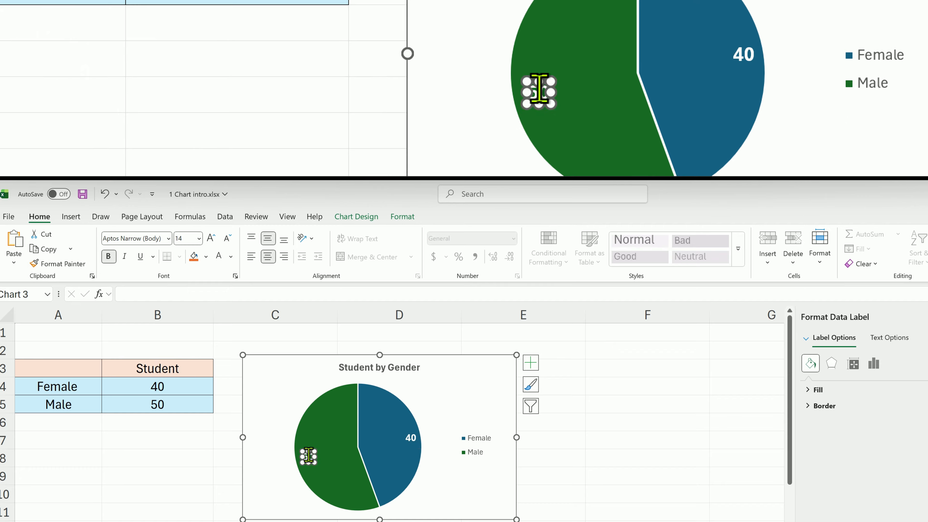
pyautogui.click(308, 455)
pyautogui.click(218, 476)
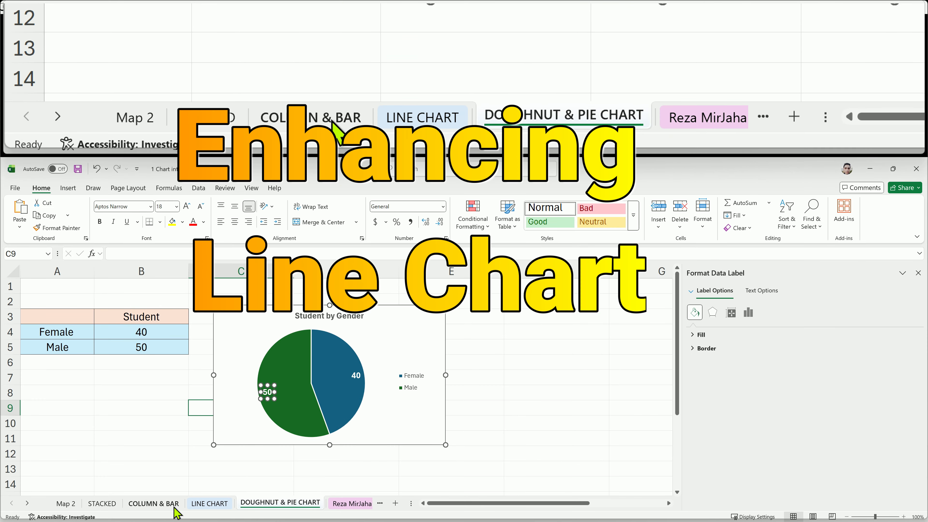
# Switch to the LINE CHART sheet and select the monthly income chart's elements
pyautogui.click(210, 504)
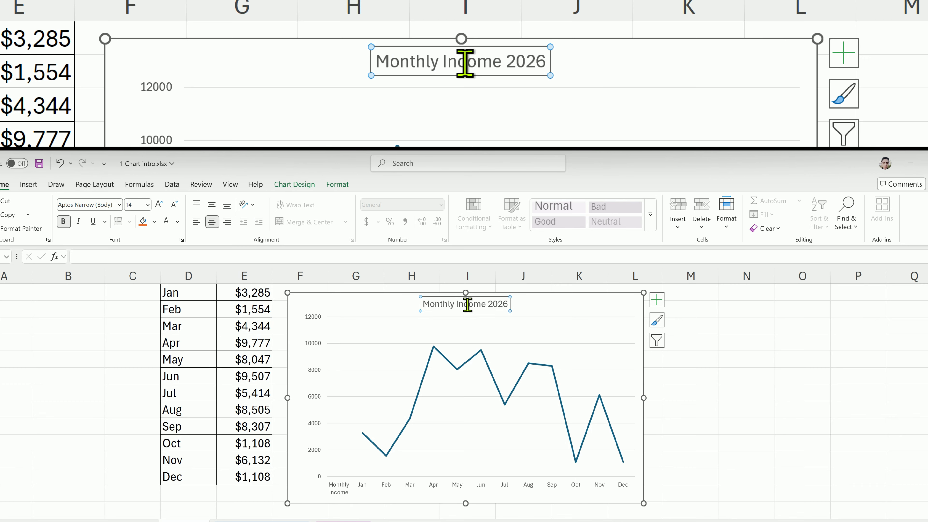
pyautogui.click(462, 326)
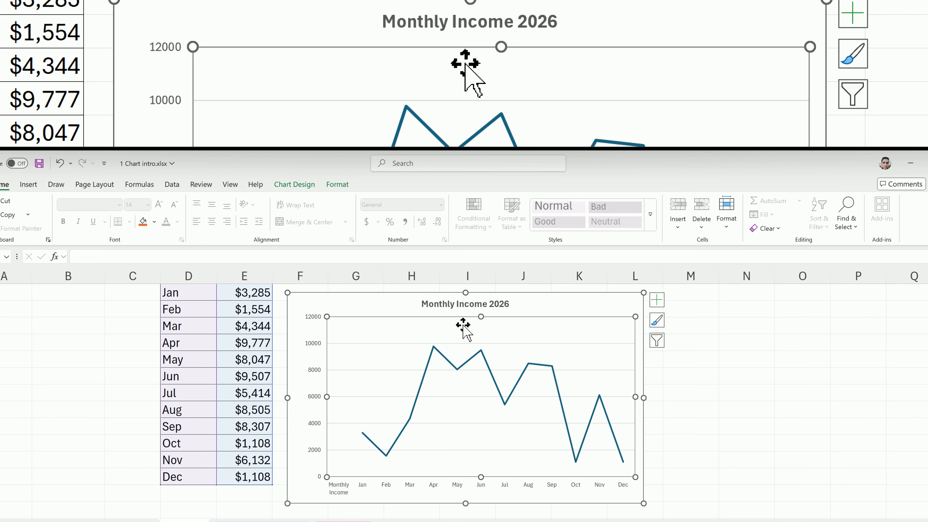
pyautogui.click(708, 380)
# Apply the fourth chart style from the gallery to the Monthly Income 2026 line chart
pyautogui.click(596, 305)
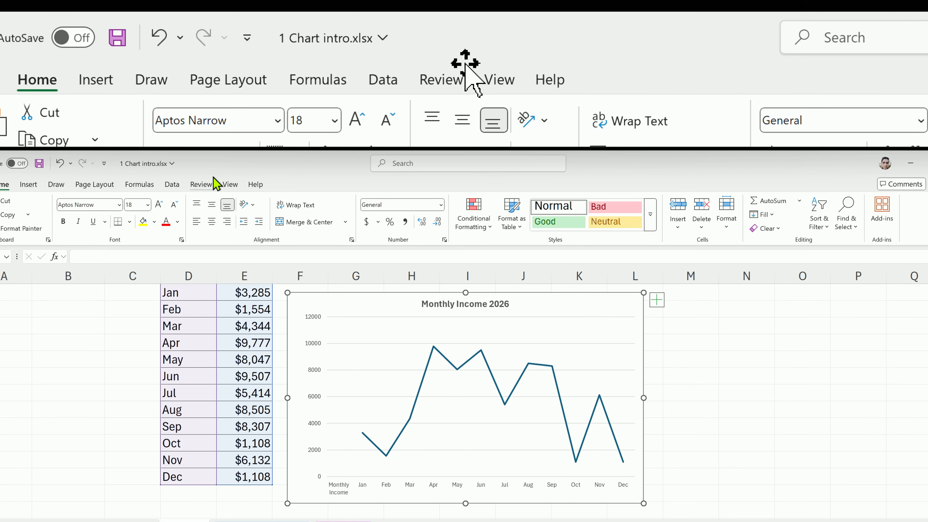
pyautogui.click(294, 184)
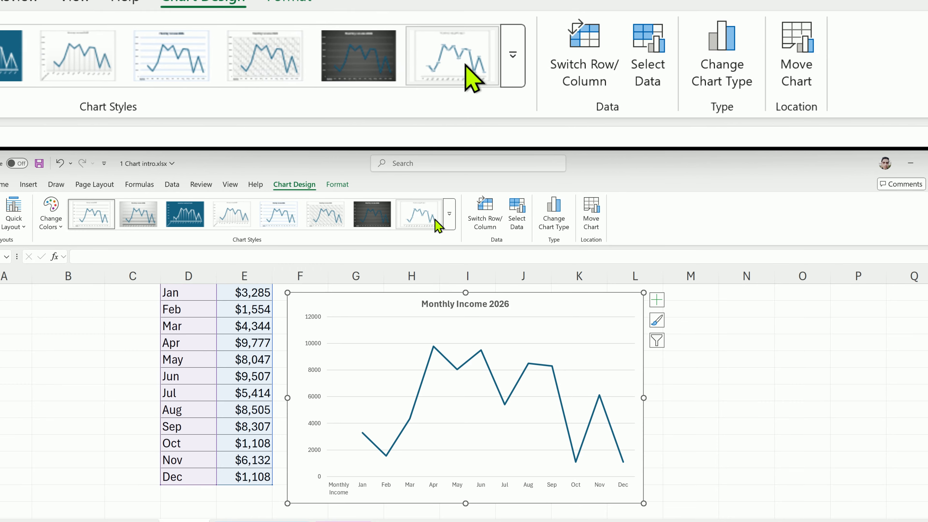
pyautogui.click(450, 214)
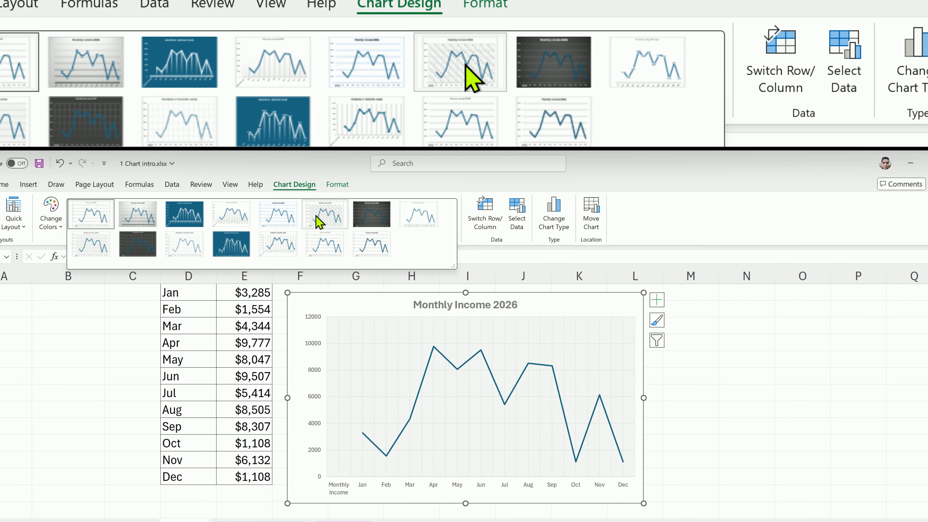
pyautogui.click(244, 216)
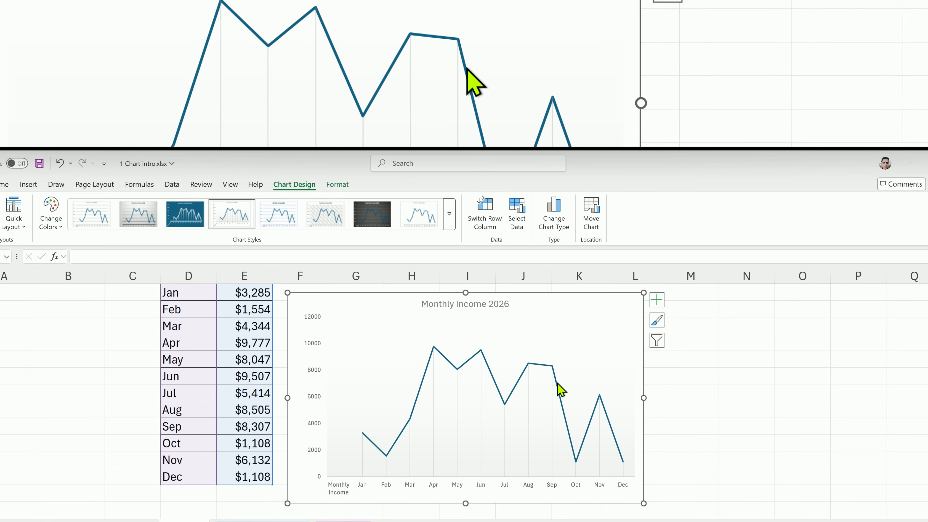
# Open Format Data Series for the line and set its markers to Automatic
pyautogui.click(549, 366)
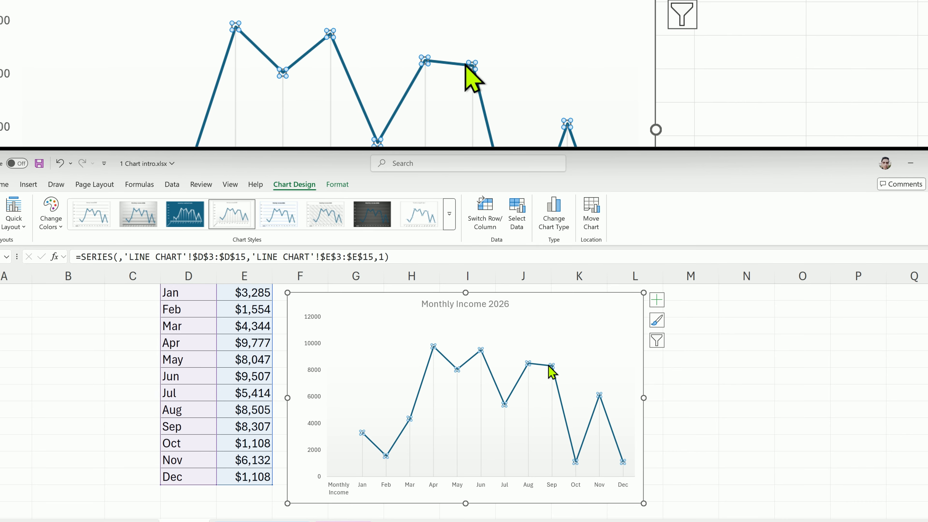
pyautogui.rightClick(549, 365)
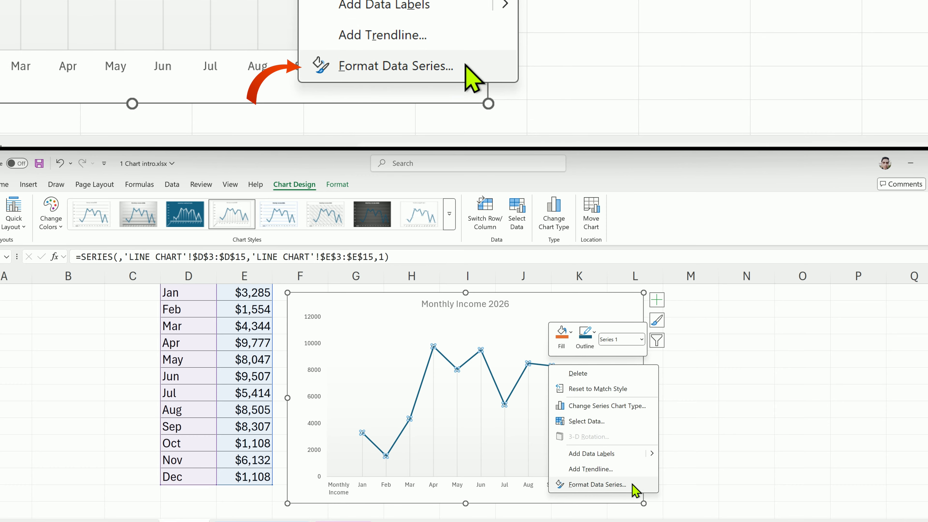
pyautogui.click(633, 485)
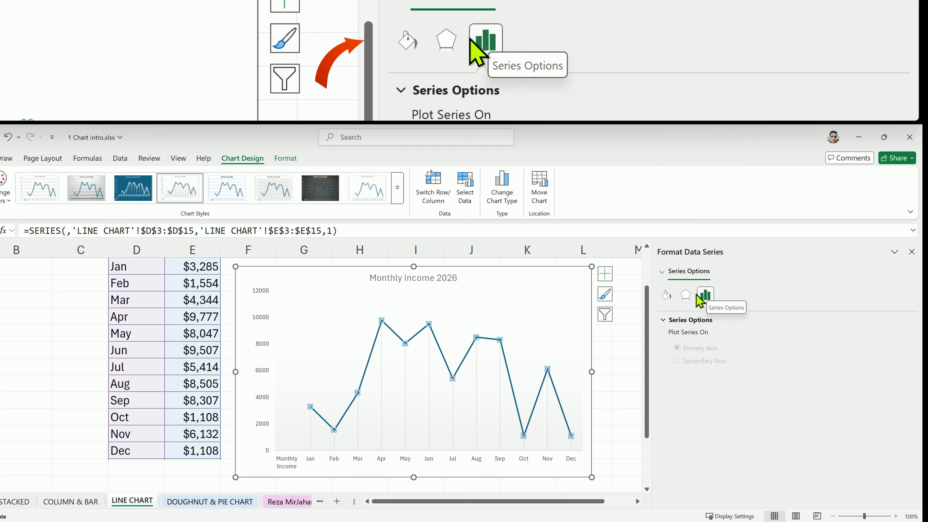
pyautogui.click(668, 295)
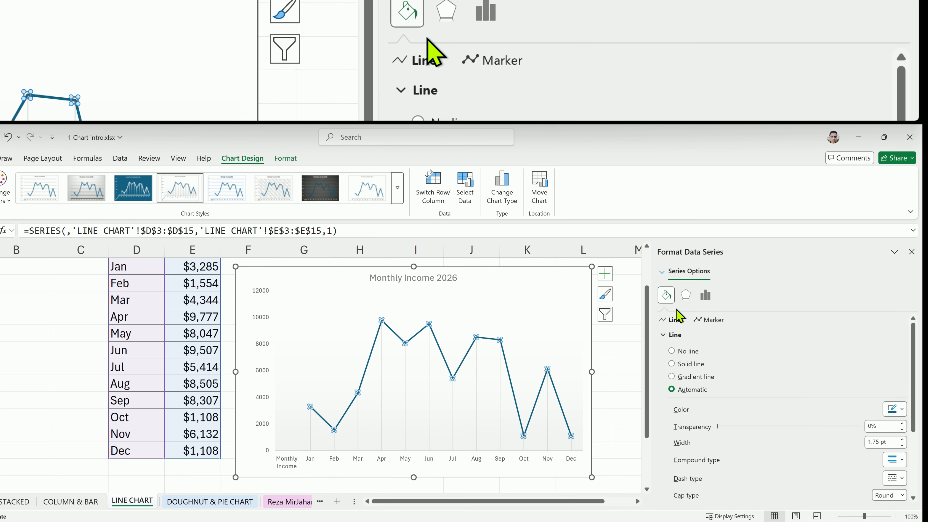
pyautogui.click(709, 320)
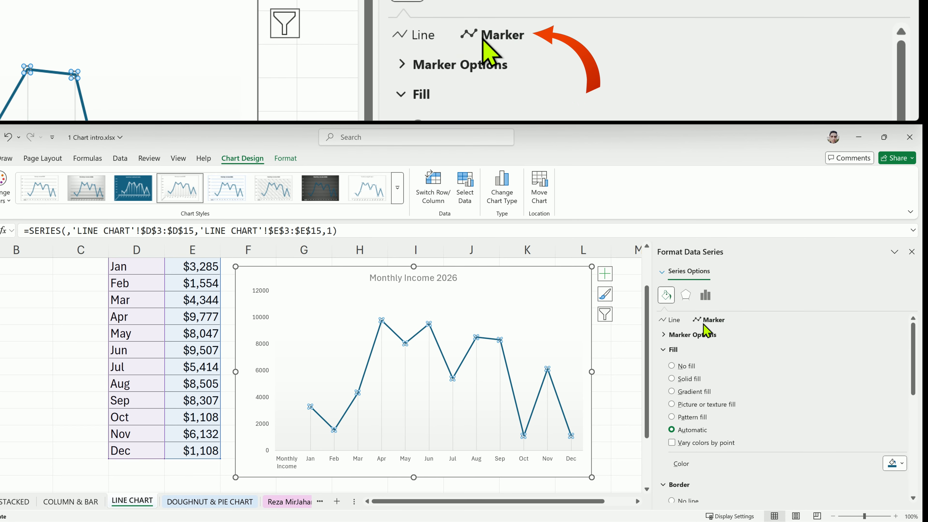
pyautogui.click(666, 335)
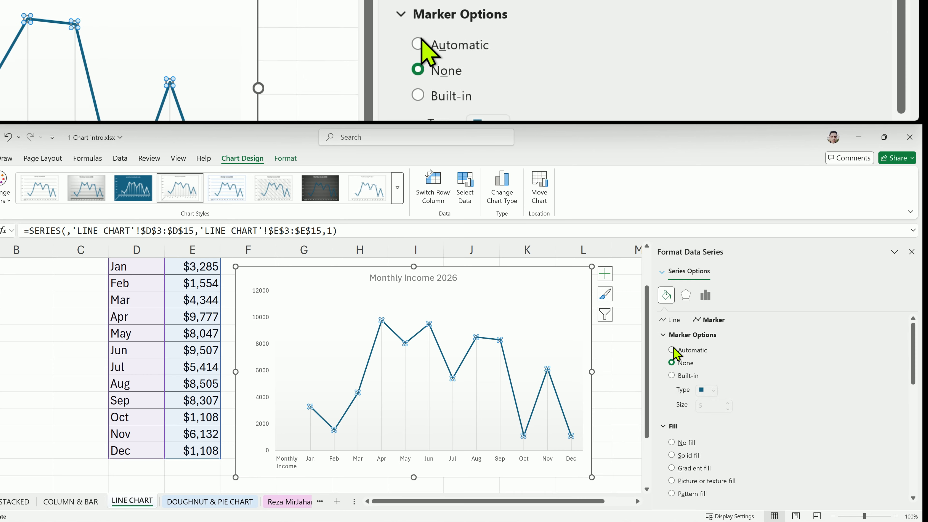
pyautogui.click(672, 350)
# Give the line's markers a solid fill in the gold standard colour
pyautogui.click(698, 455)
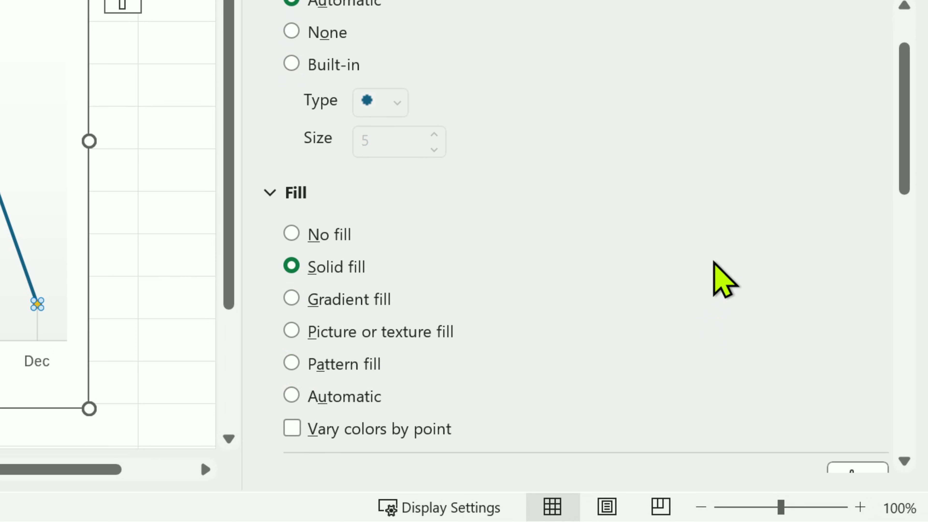
pyautogui.scroll(-3, 848, 430)
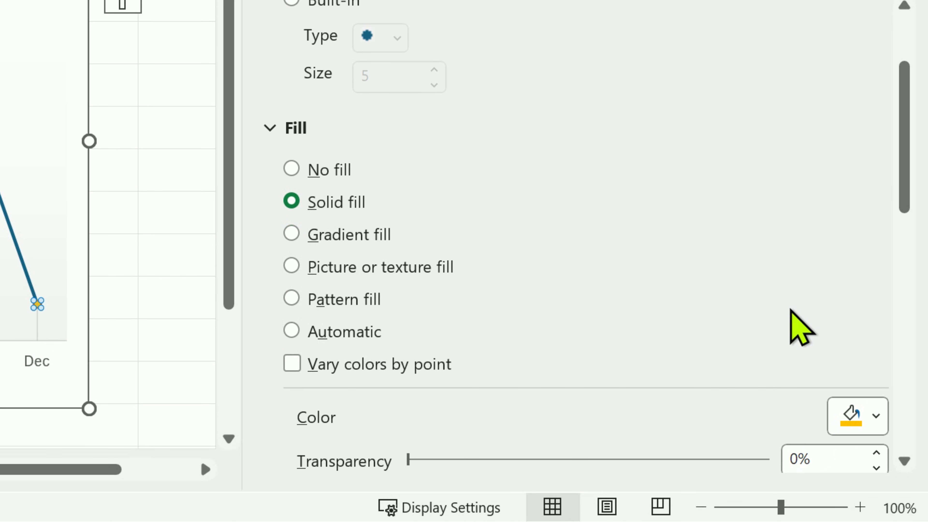
pyautogui.click(860, 418)
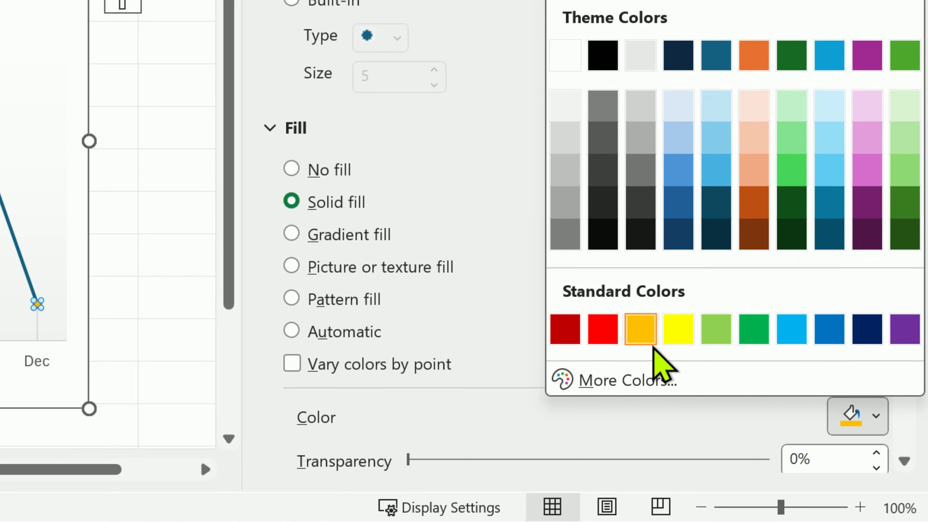
pyautogui.click(648, 335)
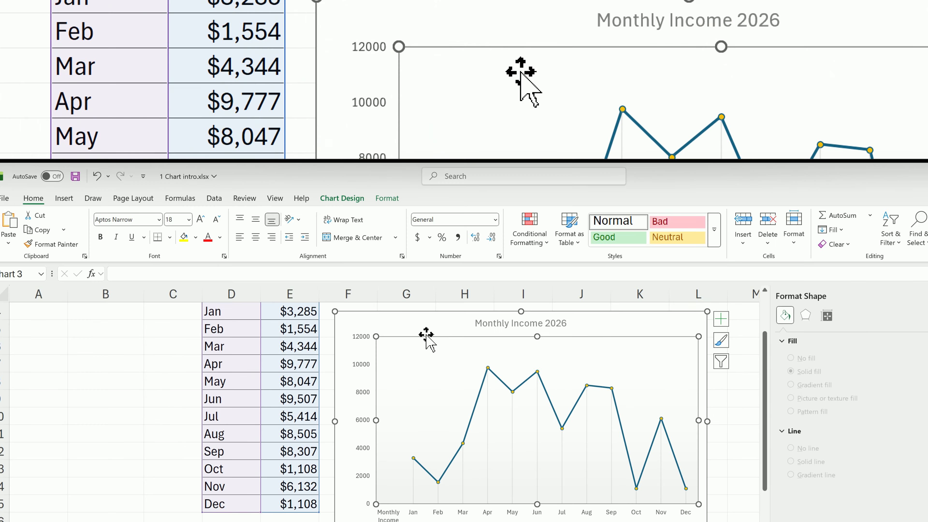
# Add a primary vertical axis title reading Income and outline the chart area in dark grey
pyautogui.click(424, 333)
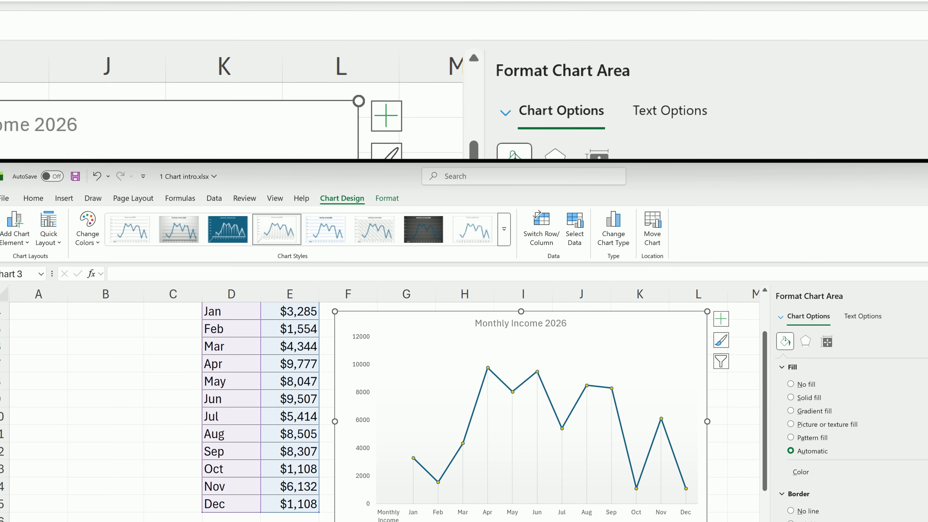
pyautogui.click(926, 295)
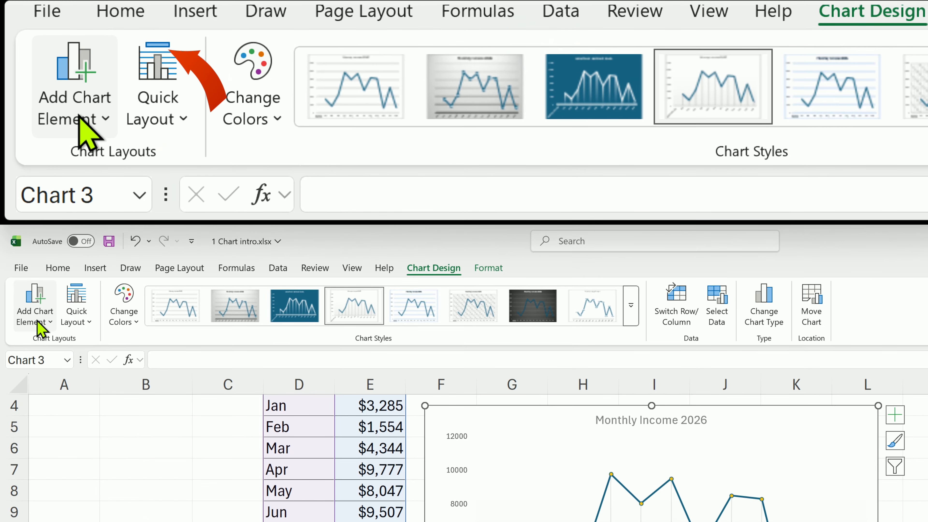
pyautogui.click(41, 322)
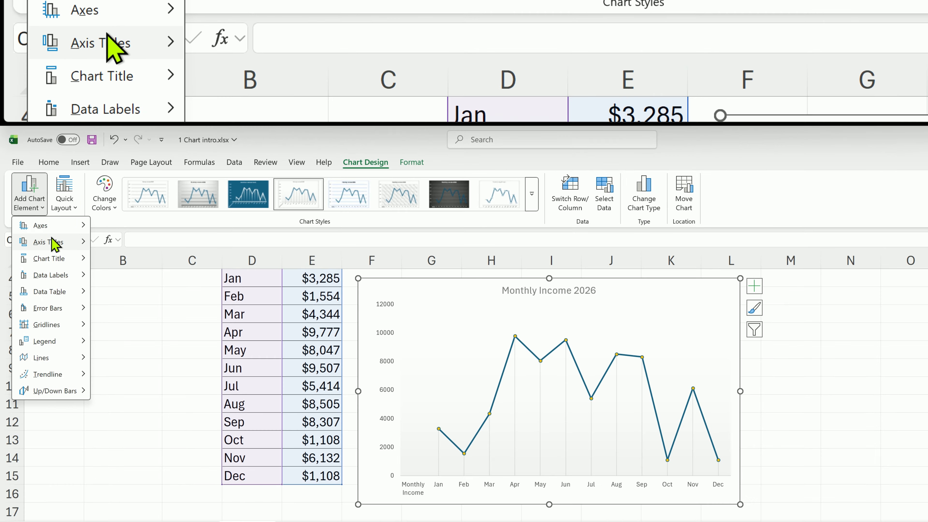
pyautogui.moveTo(64, 363)
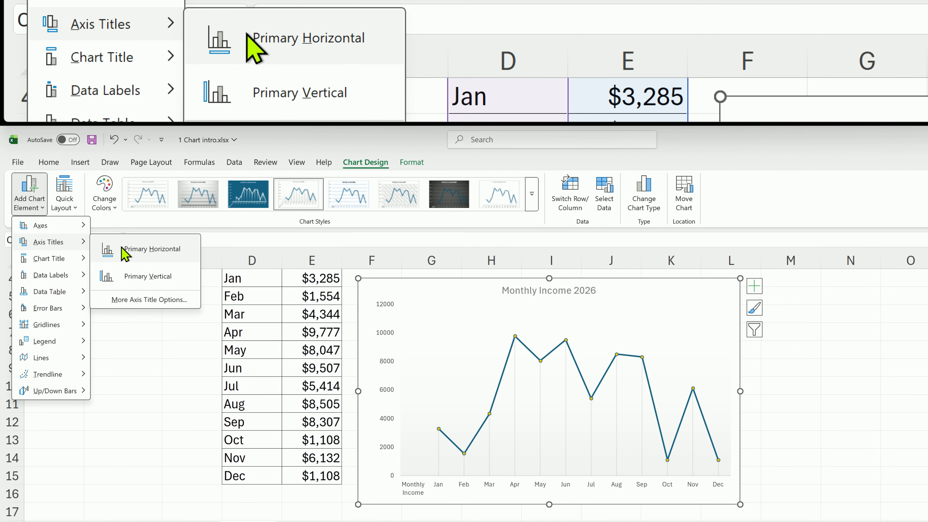
pyautogui.click(130, 276)
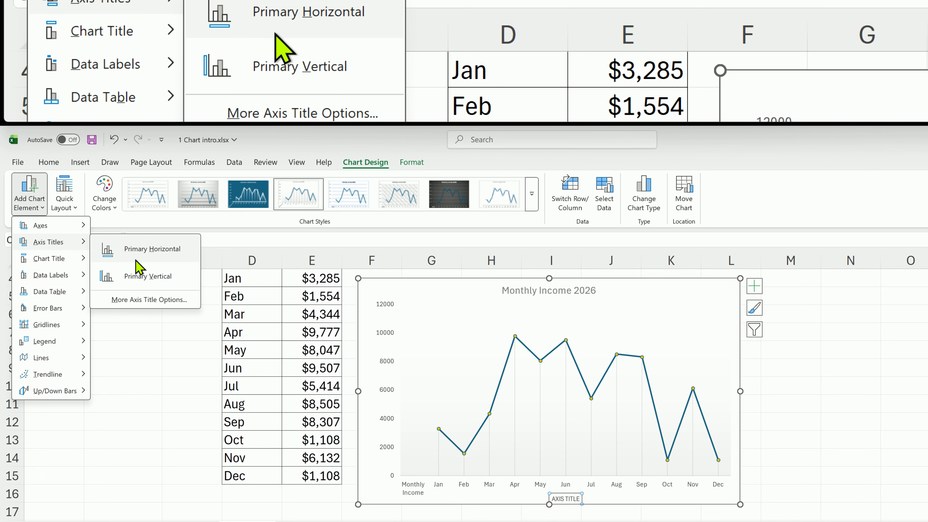
pyautogui.click(755, 288)
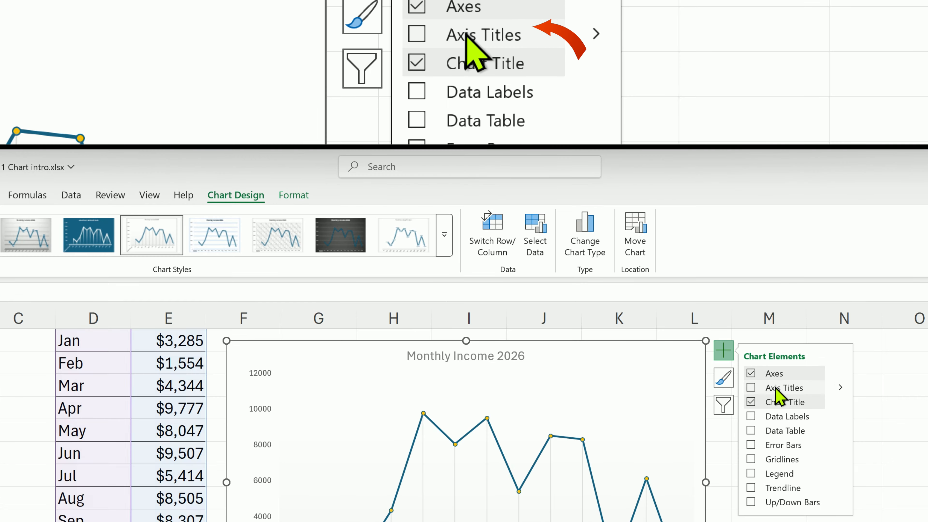
pyautogui.write('Income')
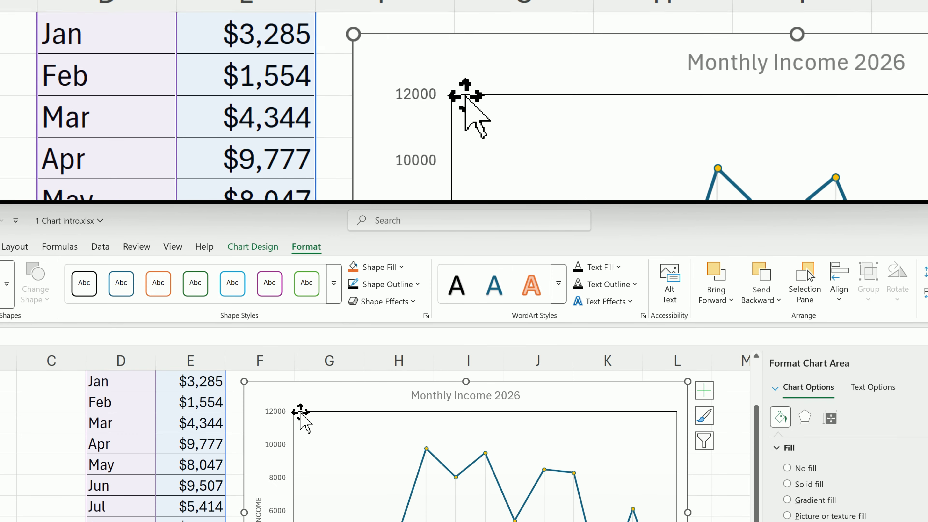
pyautogui.click(406, 285)
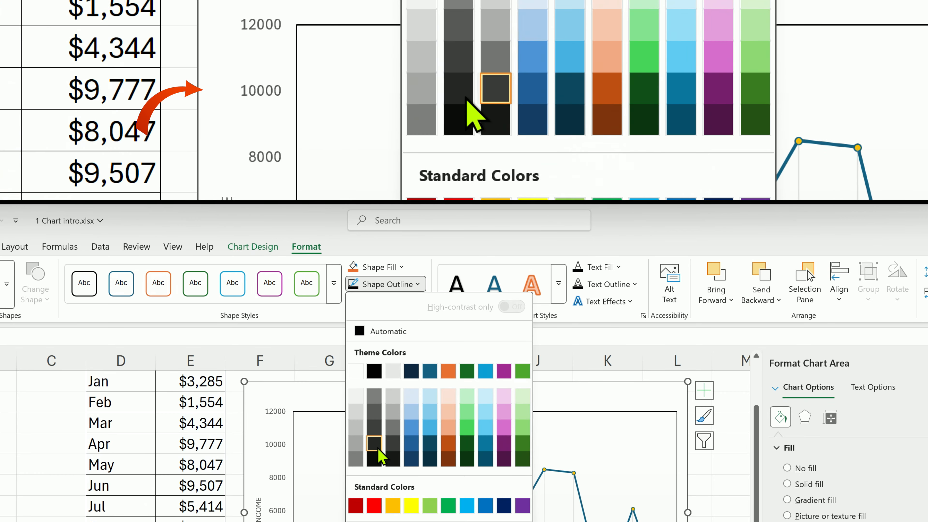
pyautogui.click(388, 447)
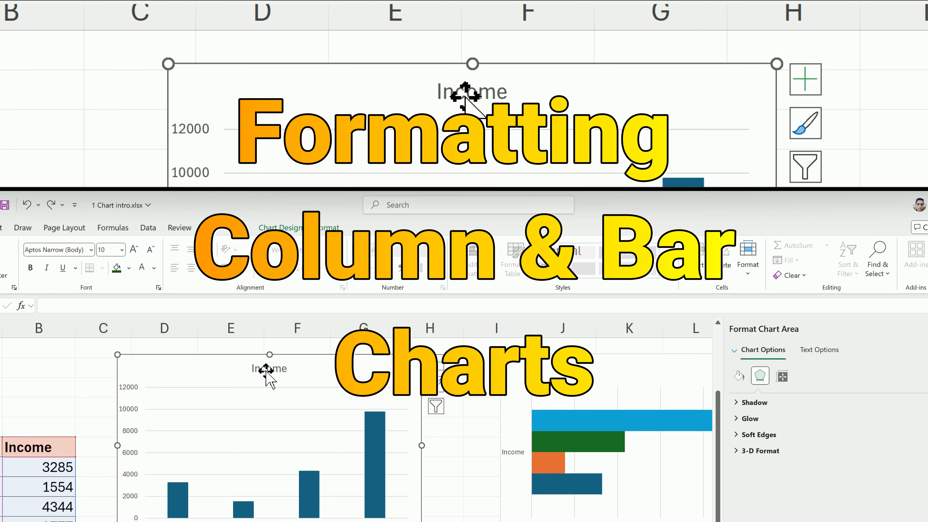
# Replace the column chart's title with the pasted text Income by season
pyautogui.click(266, 369)
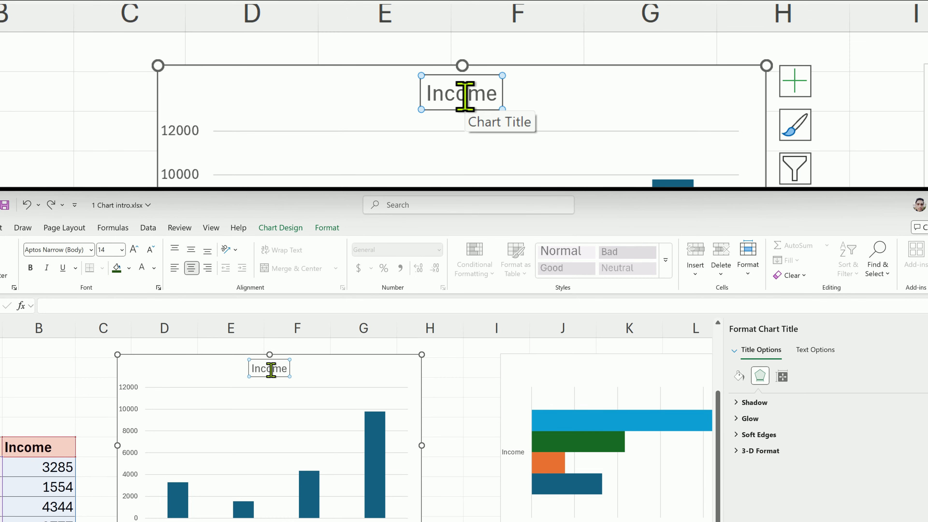
pyautogui.doubleClick(272, 372)
pyautogui.write('Income by season')
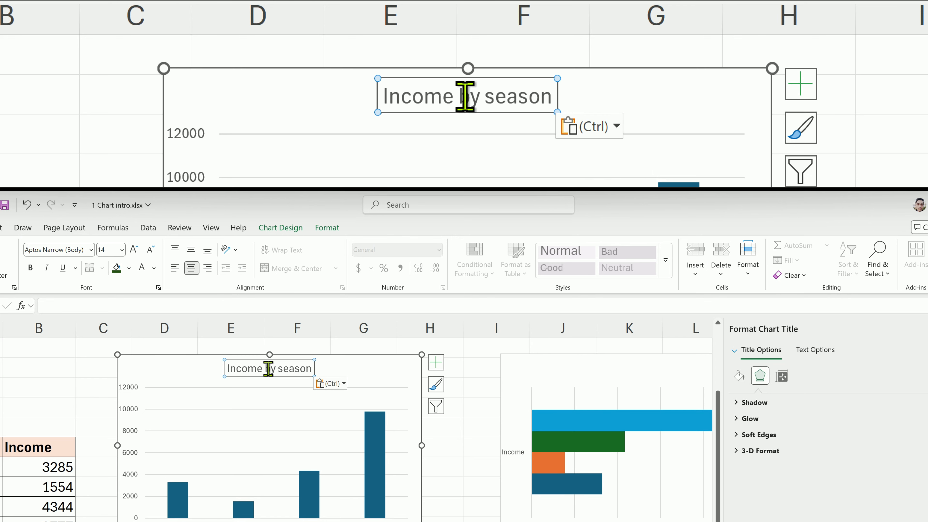
# Fill the column chart's bars with dark green
pyautogui.click(190, 369)
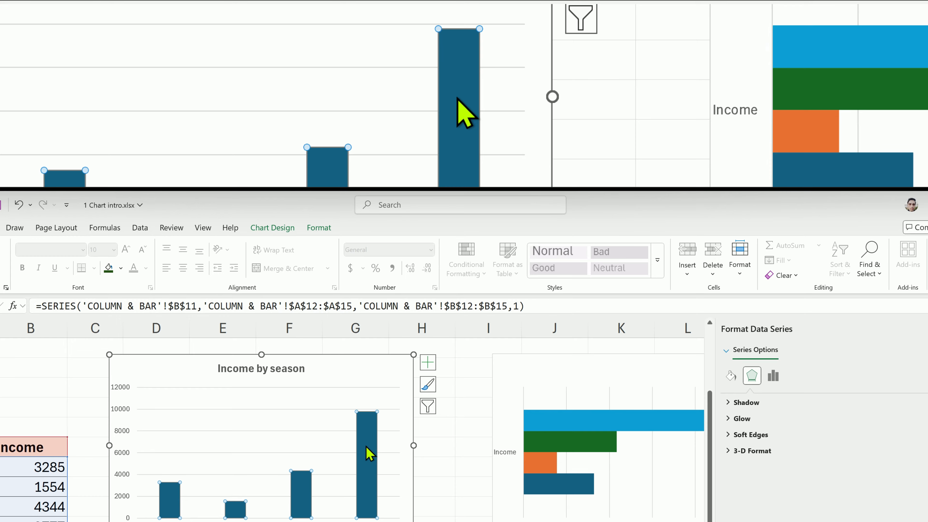
pyautogui.click(326, 224)
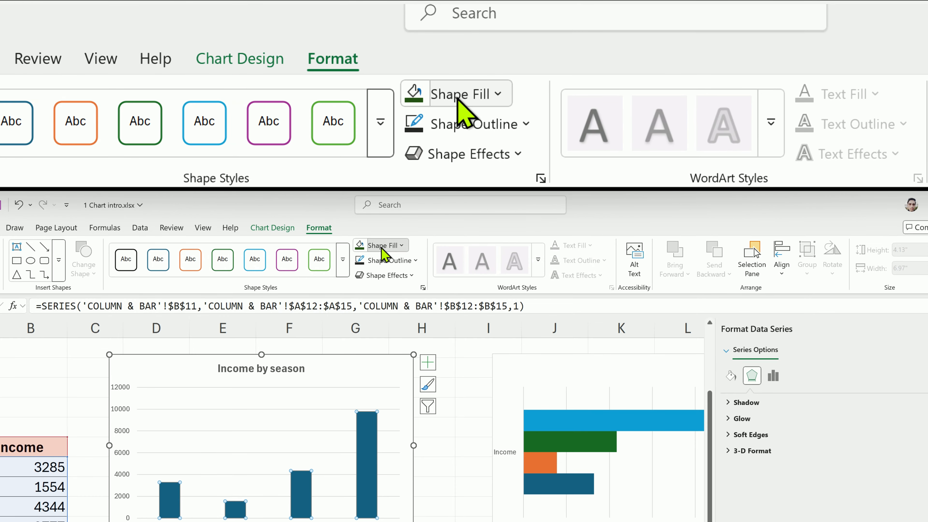
pyautogui.click(381, 246)
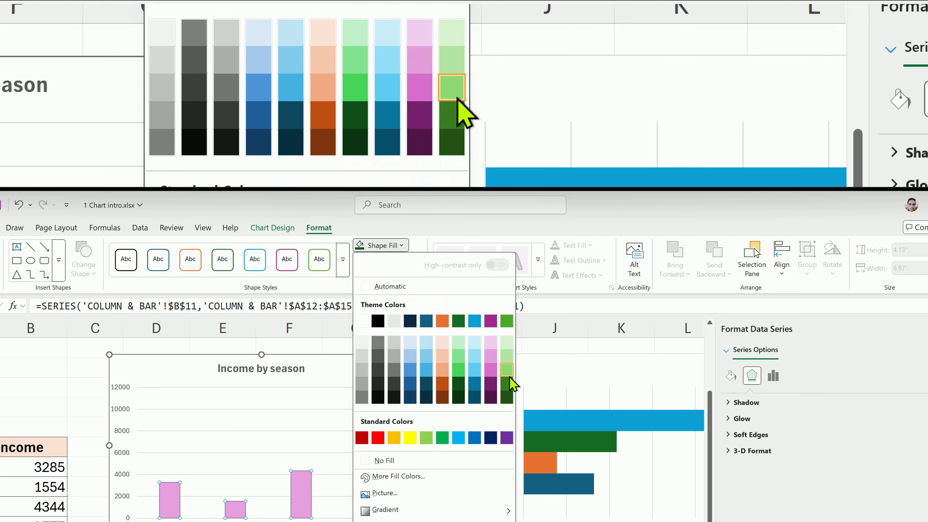
pyautogui.click(507, 398)
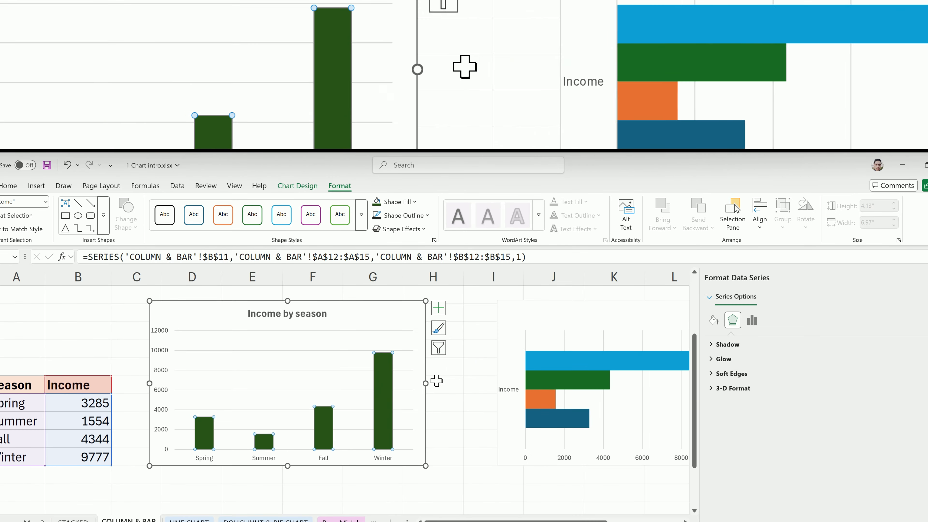
# Open Format Data Series for the columns and set the gap width to 119%
pyautogui.rightClick(390, 380)
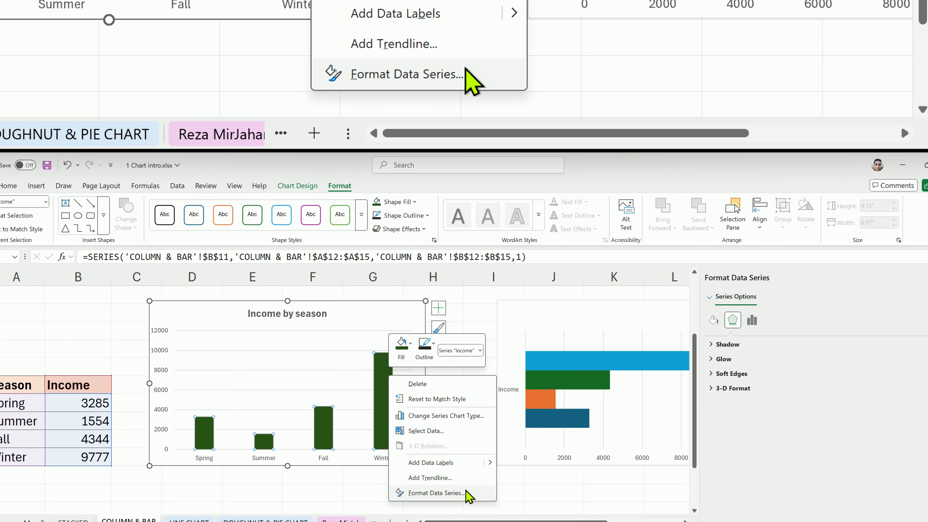
pyautogui.click(436, 492)
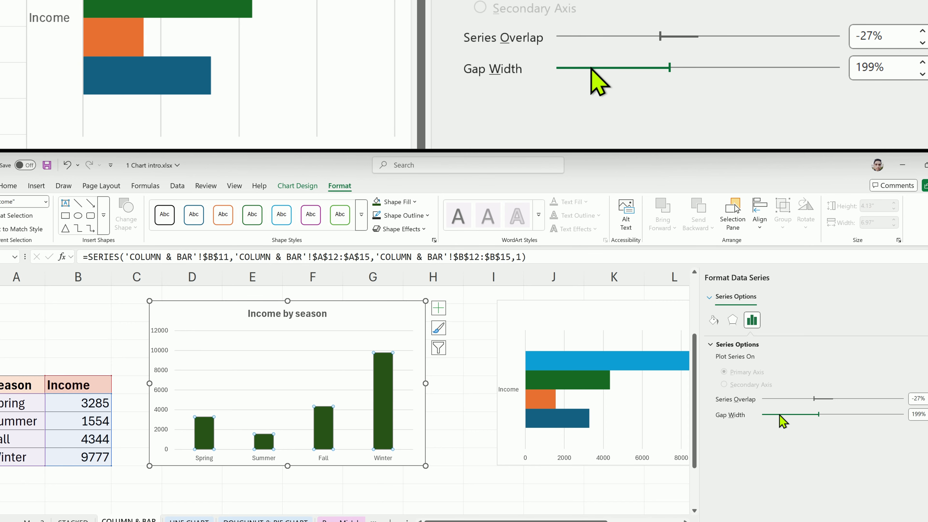
pyautogui.moveTo(780, 418); pyautogui.dragTo(777, 419)
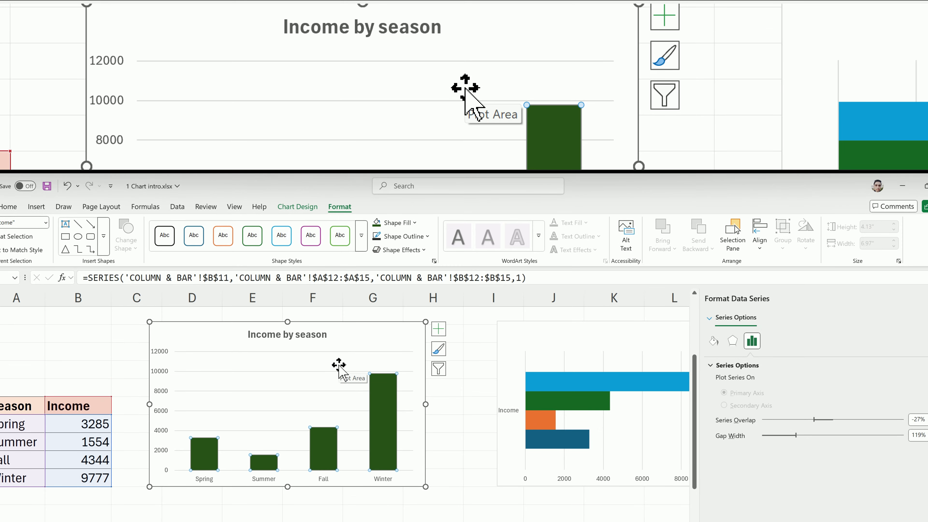
# Add data labels to the columns positioned at Inside End
pyautogui.click(337, 346)
pyautogui.click(440, 333)
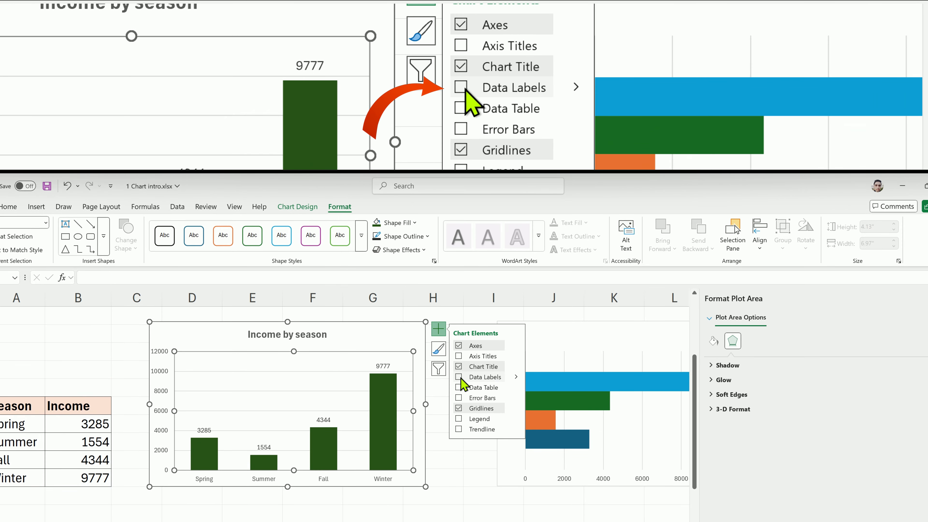
pyautogui.click(483, 377)
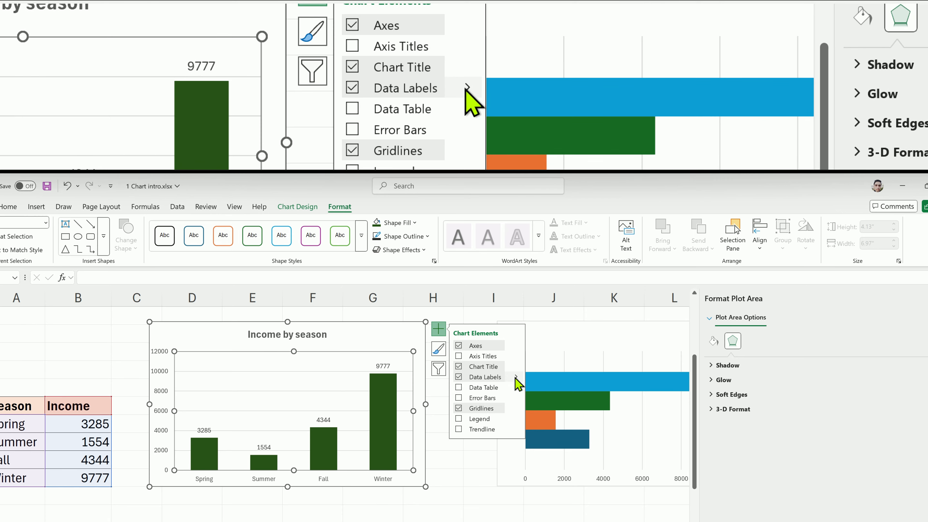
pyautogui.click(516, 376)
pyautogui.click(548, 396)
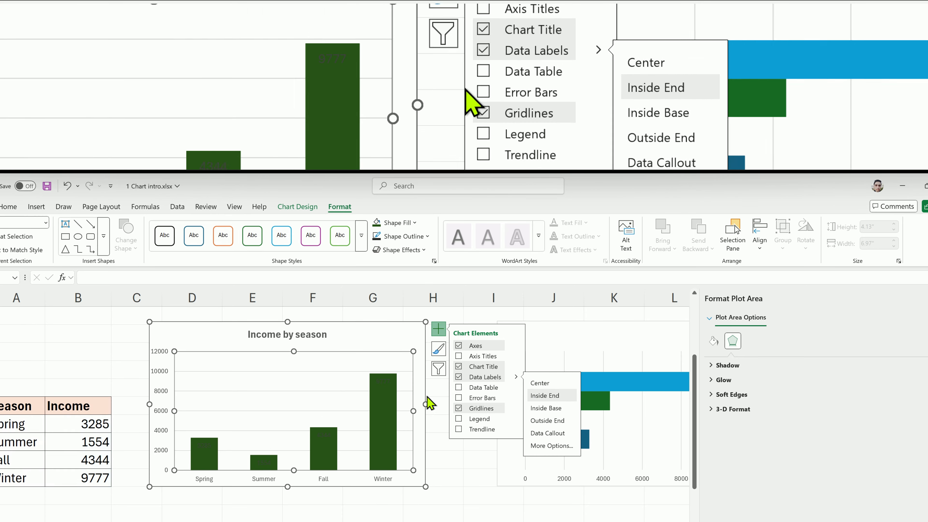
pyautogui.click(434, 393)
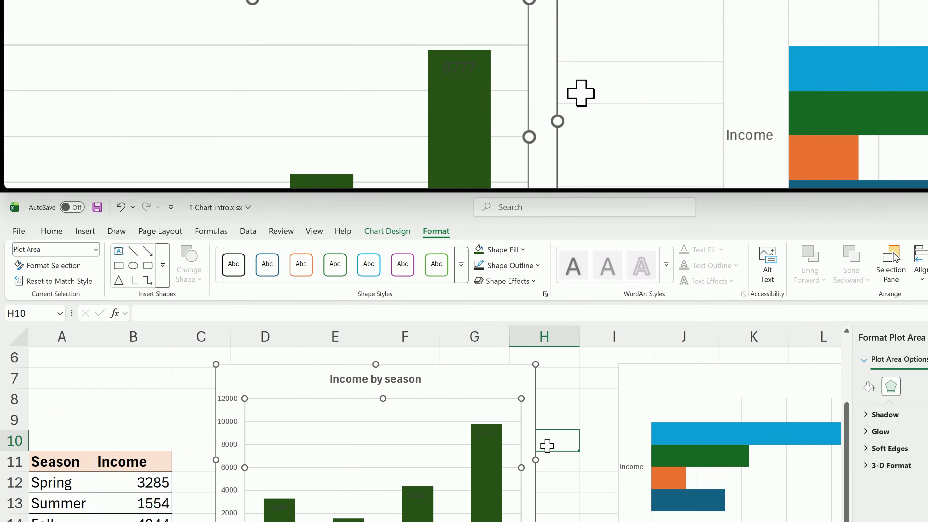
# Select the data labels and increase their font size
pyautogui.click(491, 435)
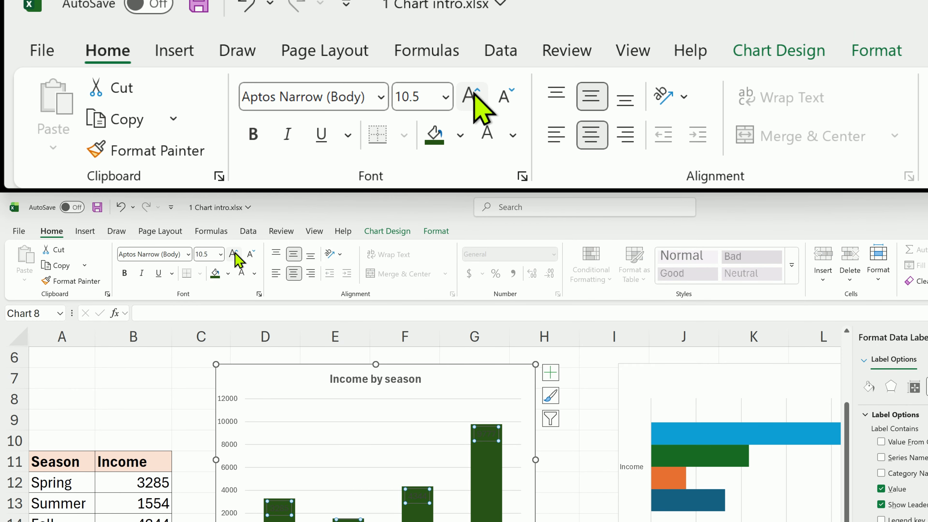
pyautogui.click(244, 271)
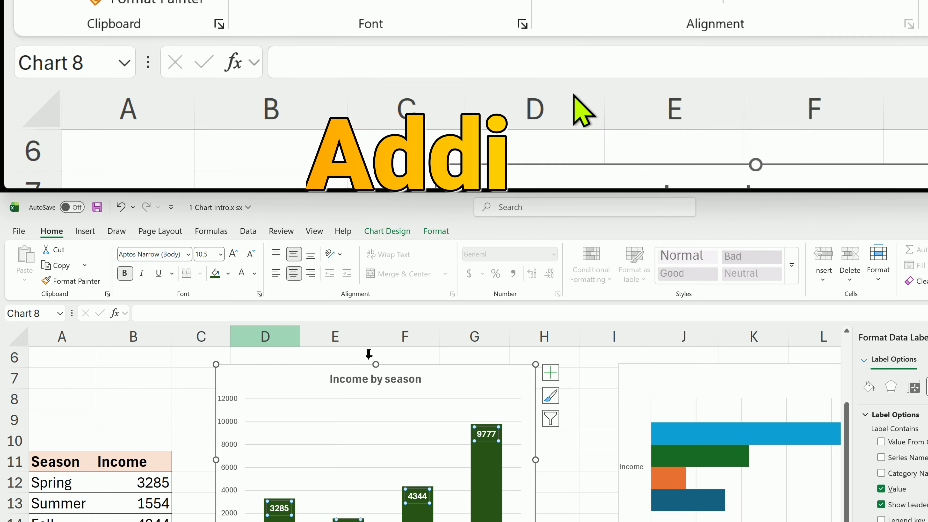
# Add a trendline to the column chart and open Format Trendline for it
pyautogui.click(552, 377)
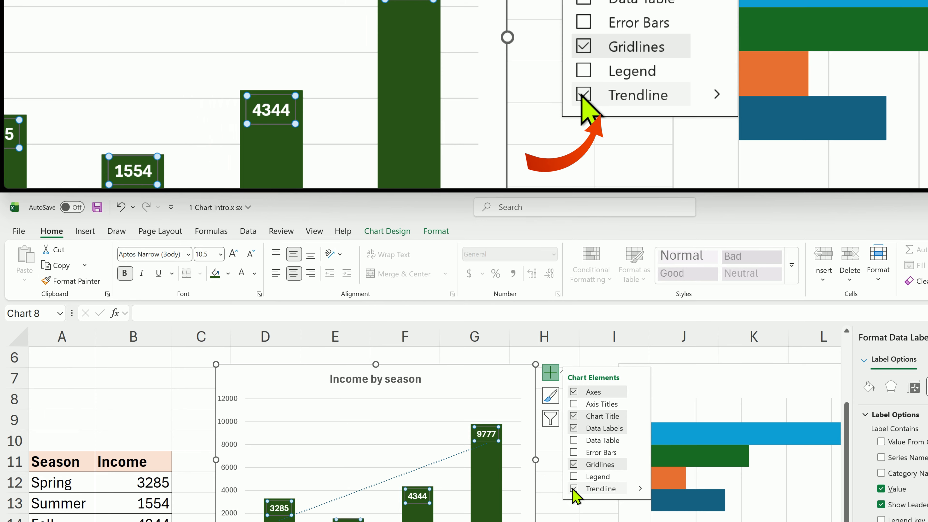
pyautogui.click(542, 488)
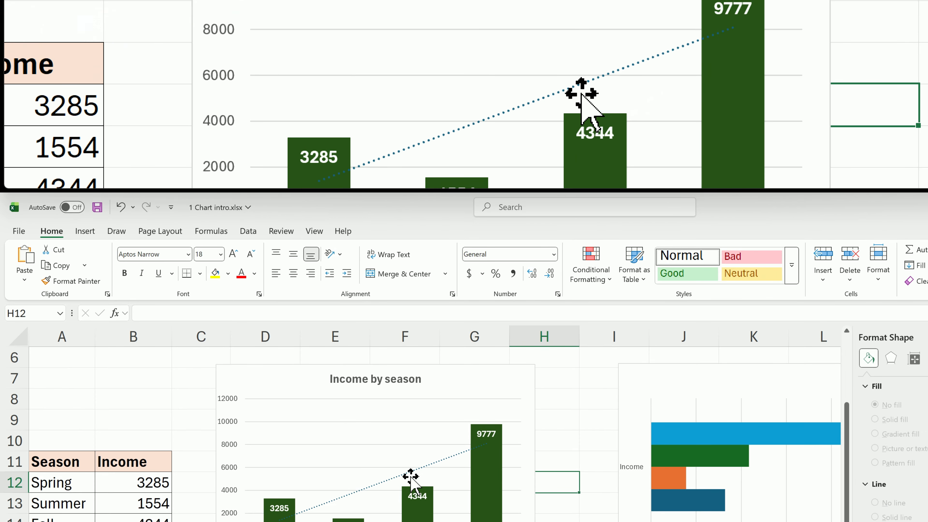
pyautogui.click(398, 475)
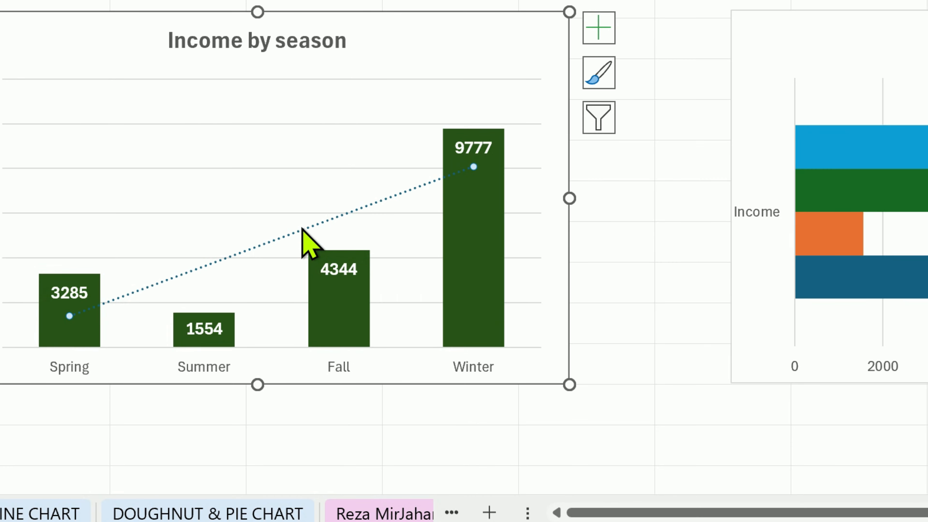
pyautogui.rightClick(302, 230)
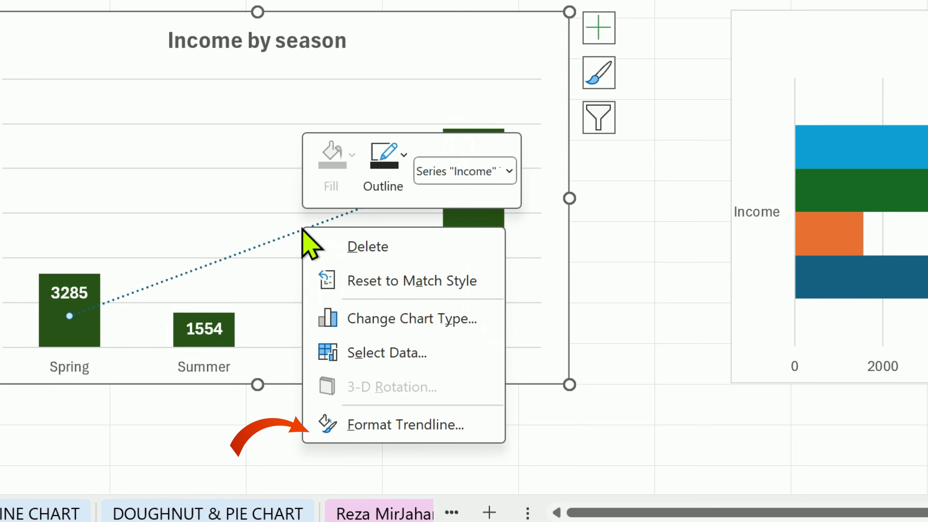
pyautogui.click(450, 424)
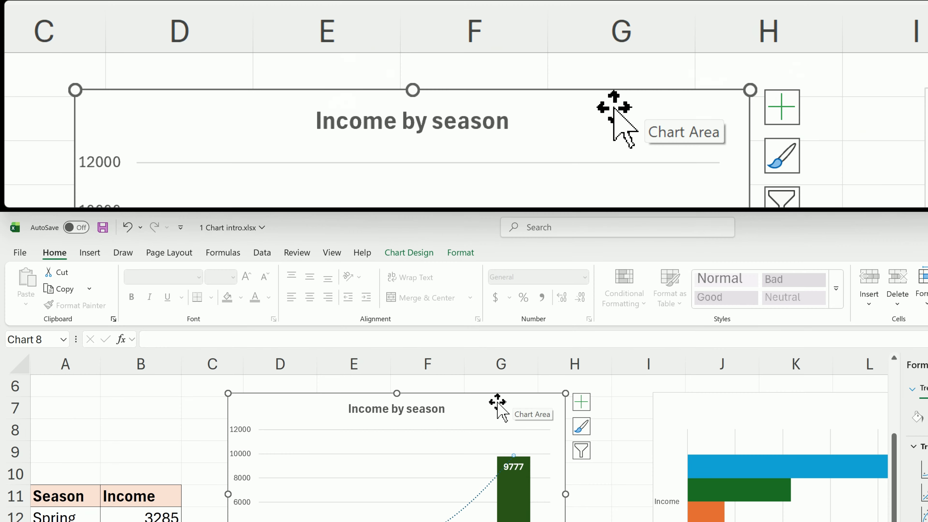
# Select the column chart's vertical axis major gridlines and apply the green line shape style to them
pyautogui.click(466, 253)
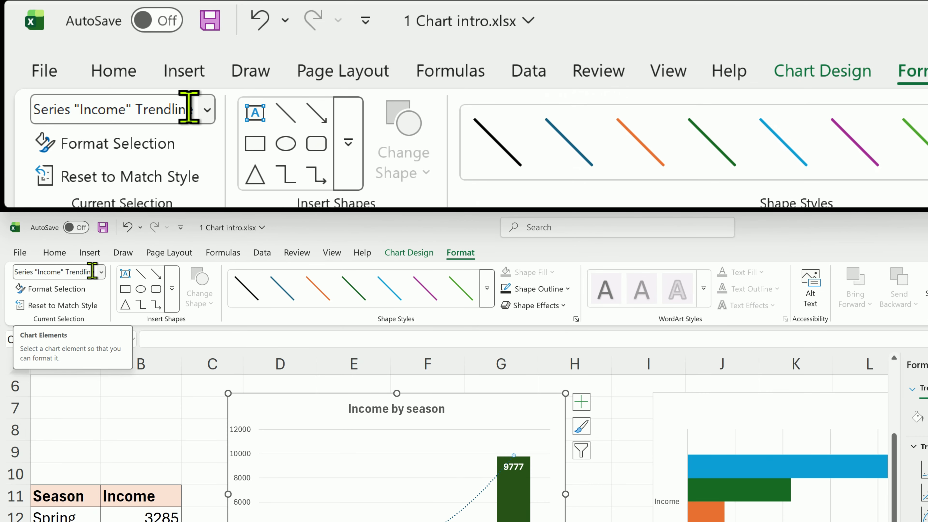
pyautogui.click(101, 271)
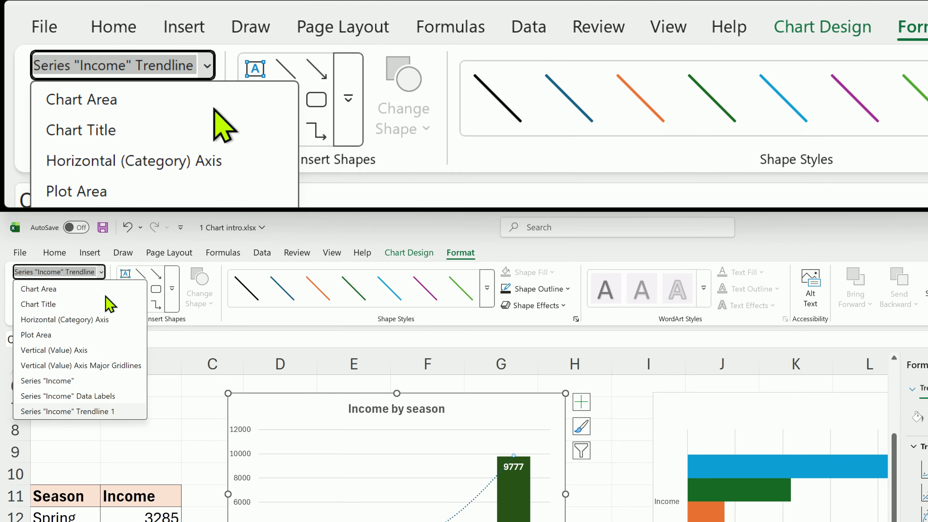
pyautogui.click(94, 307)
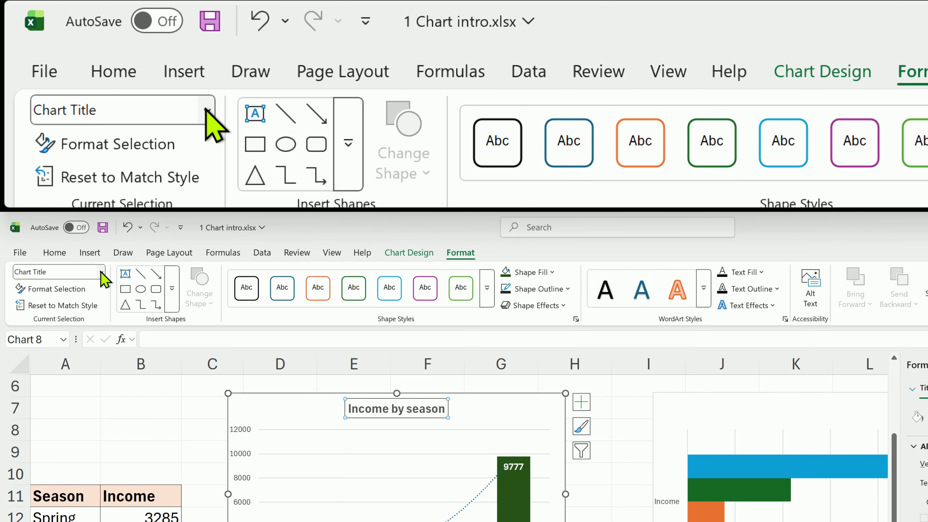
pyautogui.click(101, 272)
pyautogui.click(120, 365)
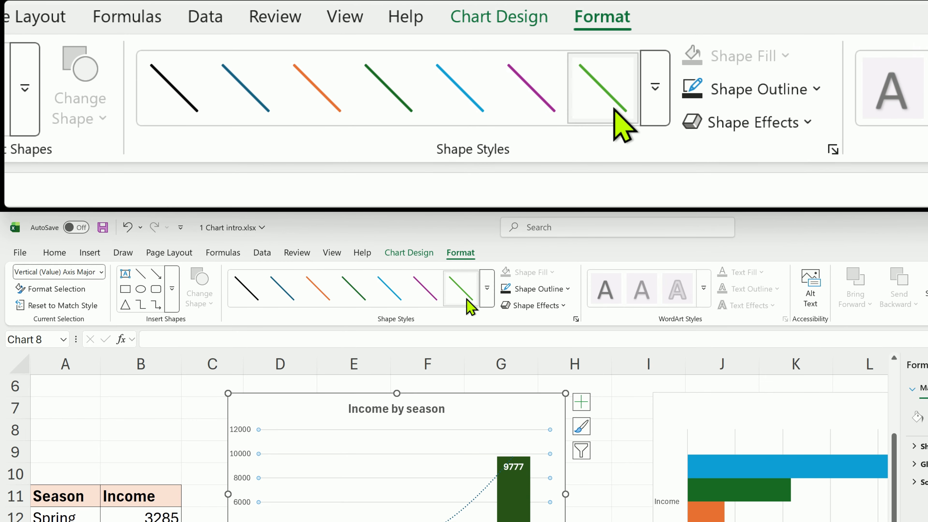
pyautogui.click(469, 307)
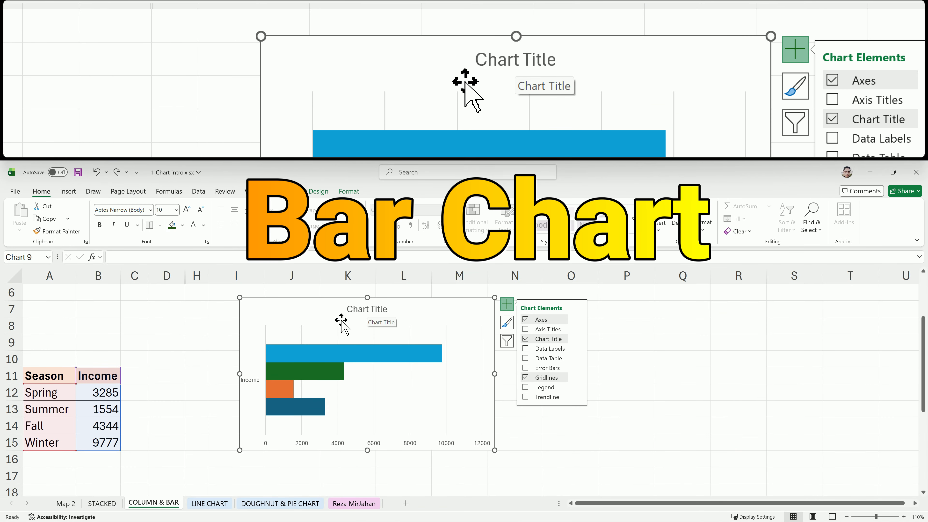
# Rename the bar chart's title to Income
pyautogui.doubleClick(382, 312)
pyautogui.write('Income')
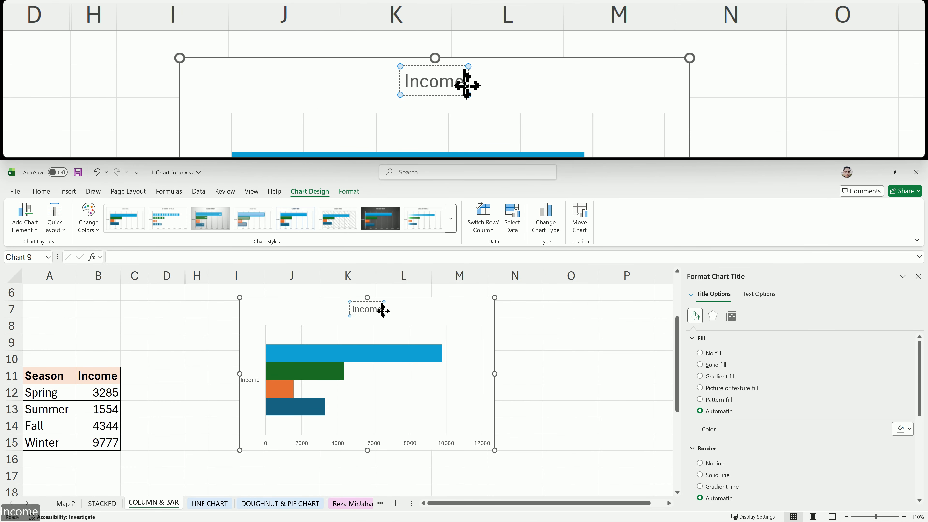
pyautogui.click(379, 325)
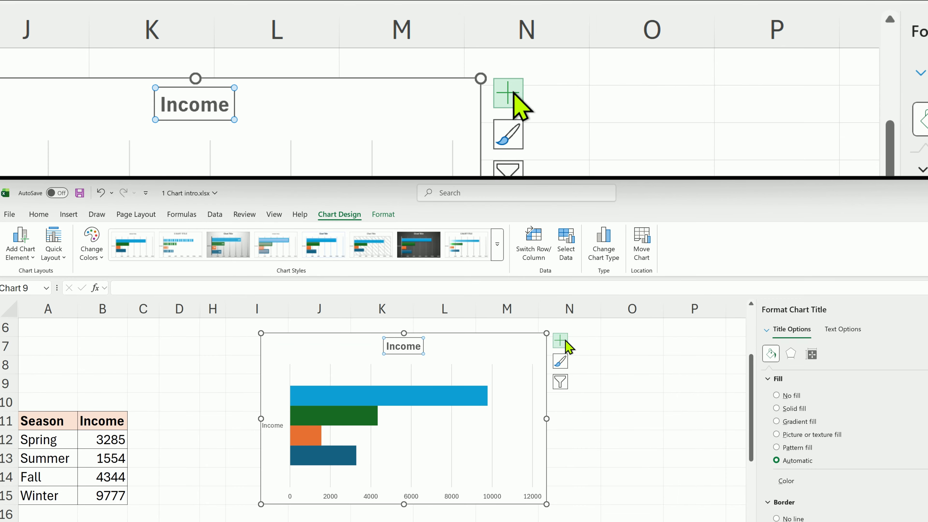
# Add a legend to the bar chart and position it at the top
pyautogui.click(507, 304)
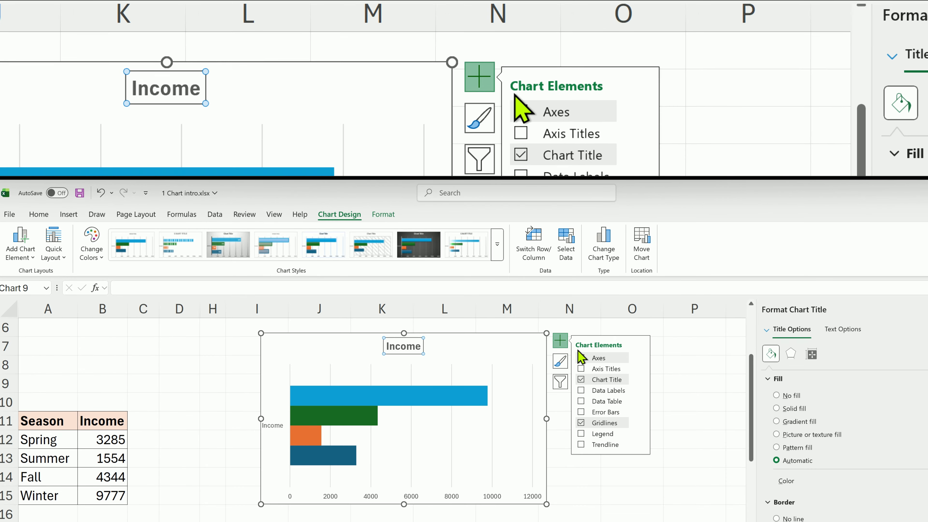
pyautogui.click(581, 434)
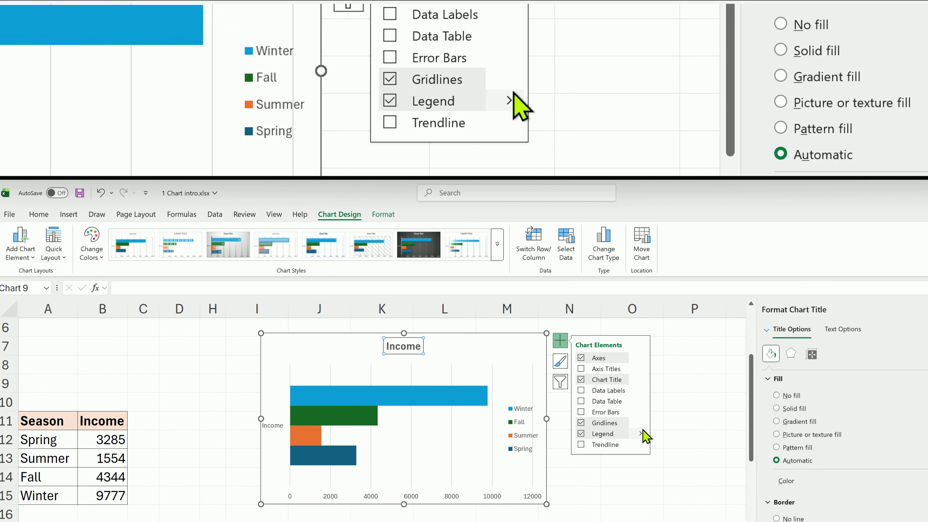
pyautogui.click(640, 434)
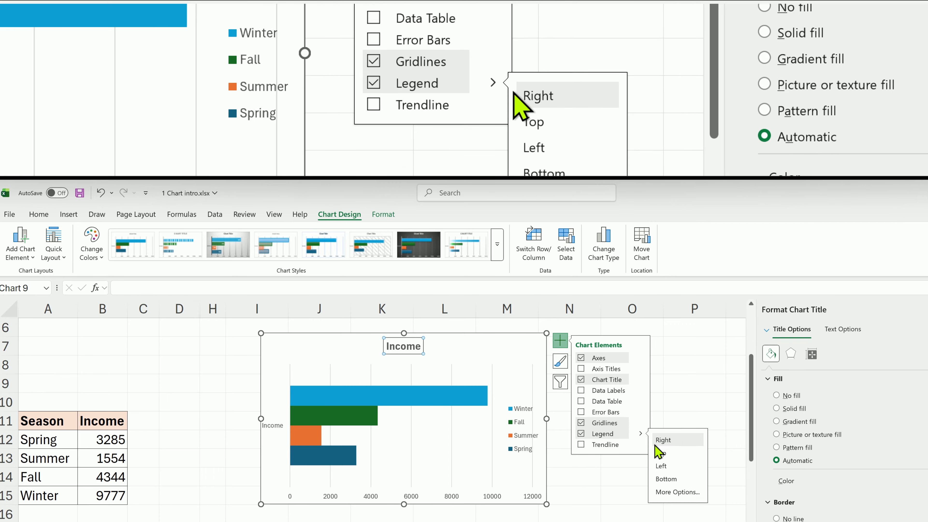
pyautogui.click(660, 453)
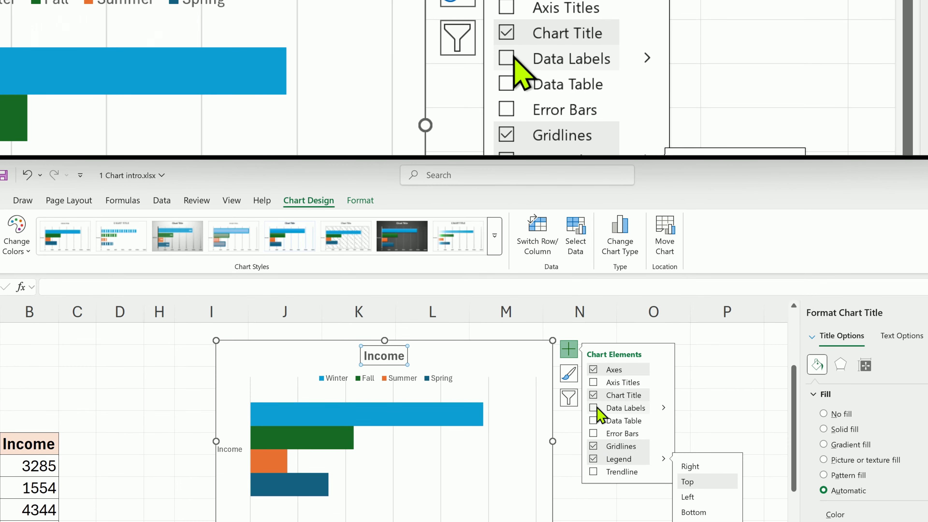
# Add data labels to the bars and delete the vertical axis
pyautogui.click(597, 408)
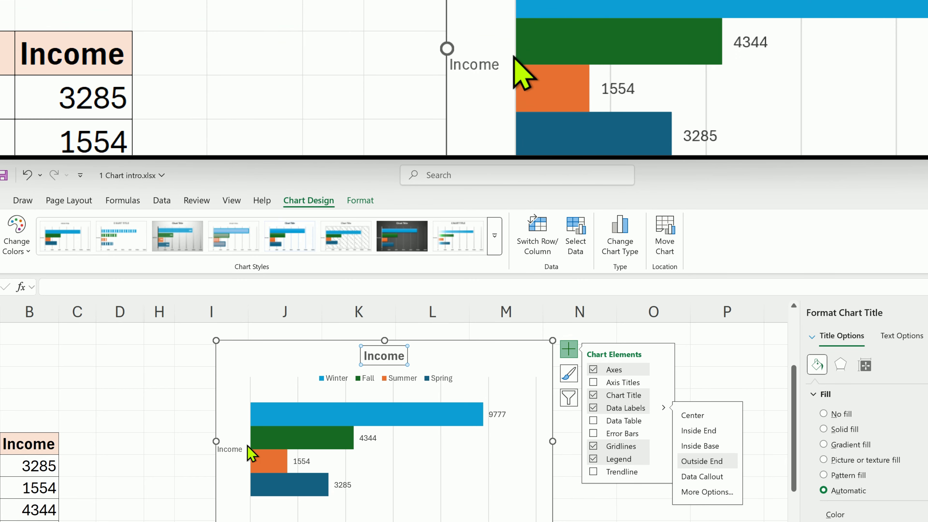
pyautogui.click(237, 449)
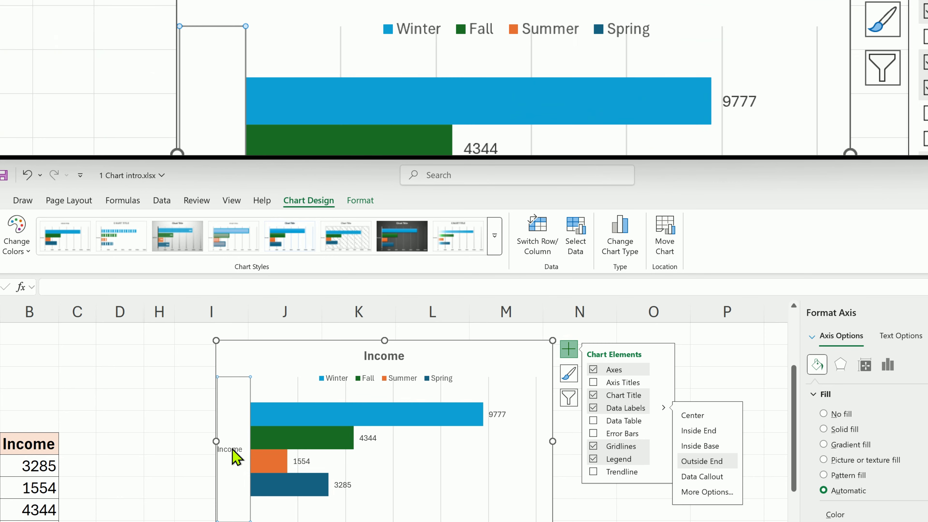
pyautogui.press('Delete')
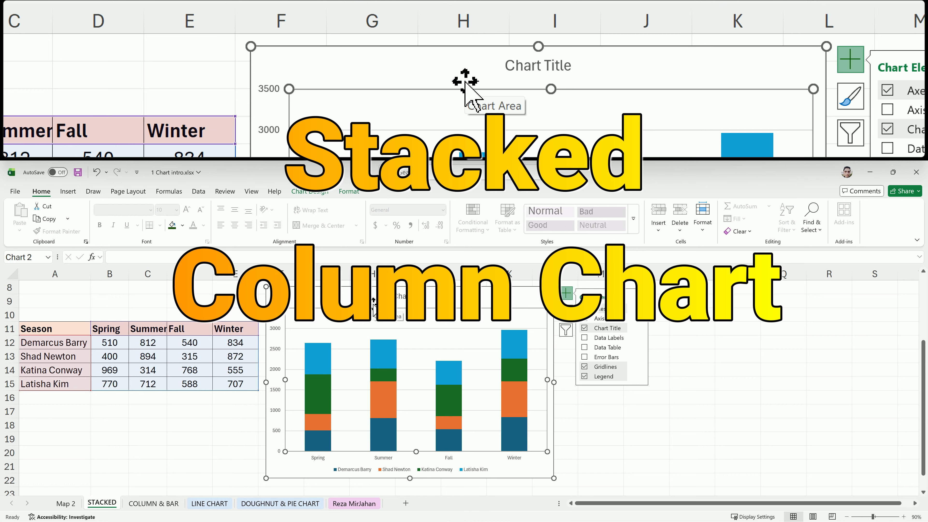
# Rename the stacked column chart's title to Sales
pyautogui.click(410, 296)
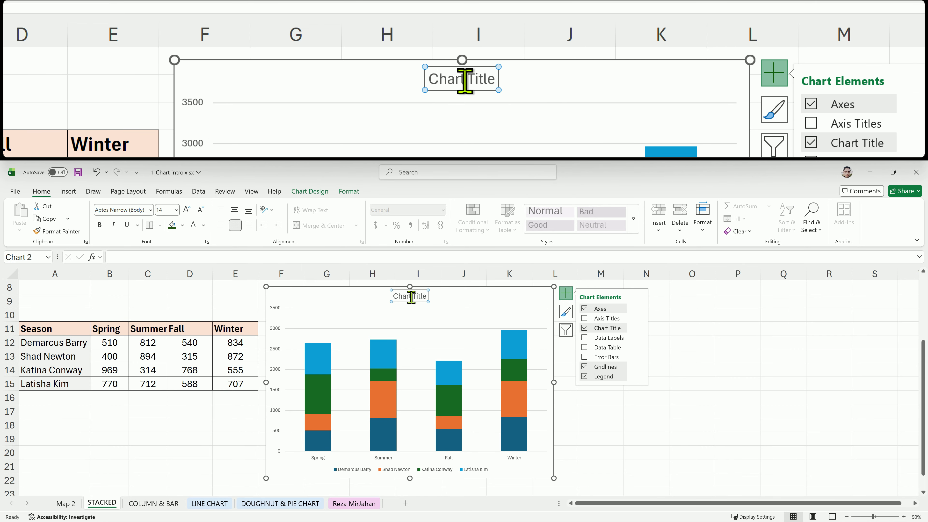
pyautogui.write('Sales')
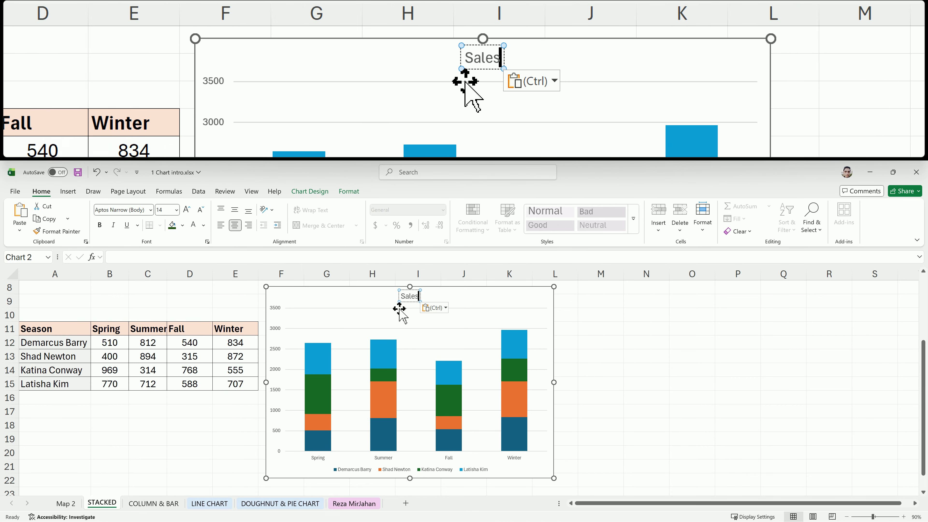
pyautogui.click(384, 311)
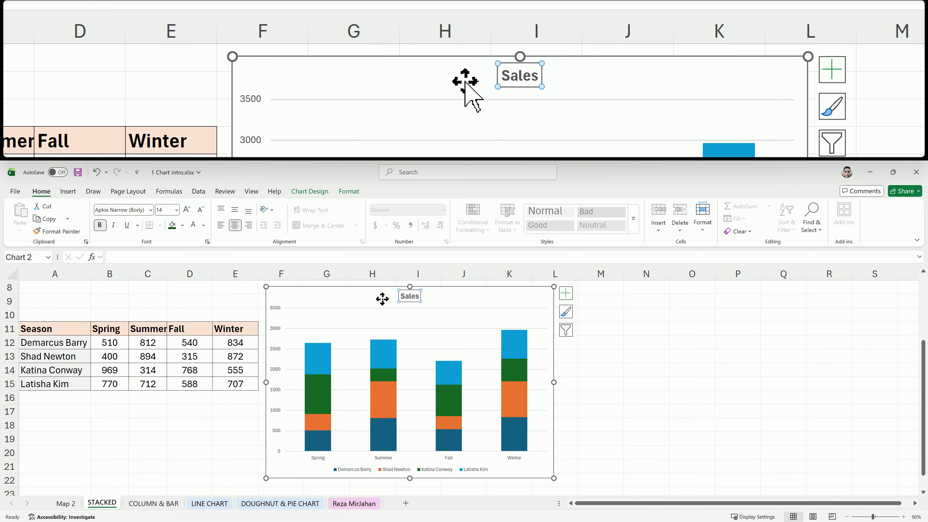
# Add data labels to the stacked columns and place the legend on the right
pyautogui.click(544, 296)
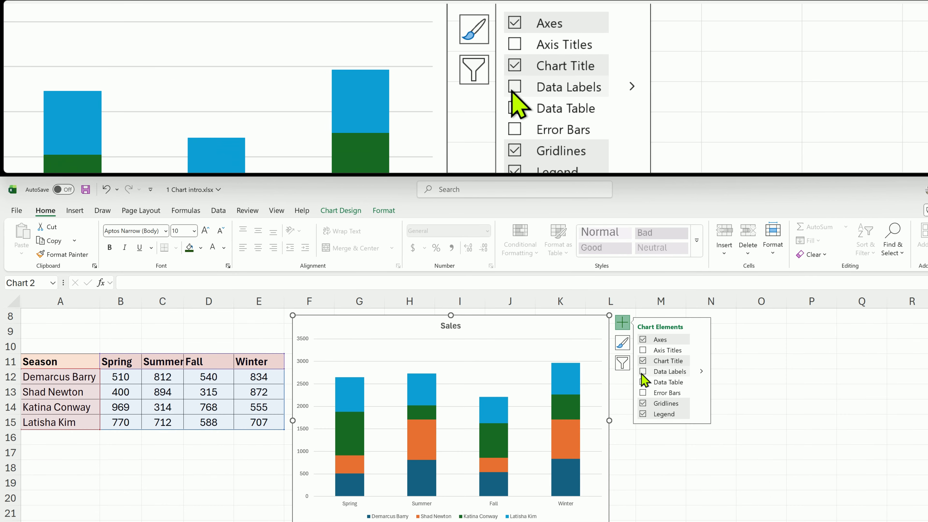
pyautogui.click(642, 373)
pyautogui.click(566, 407)
pyautogui.click(565, 437)
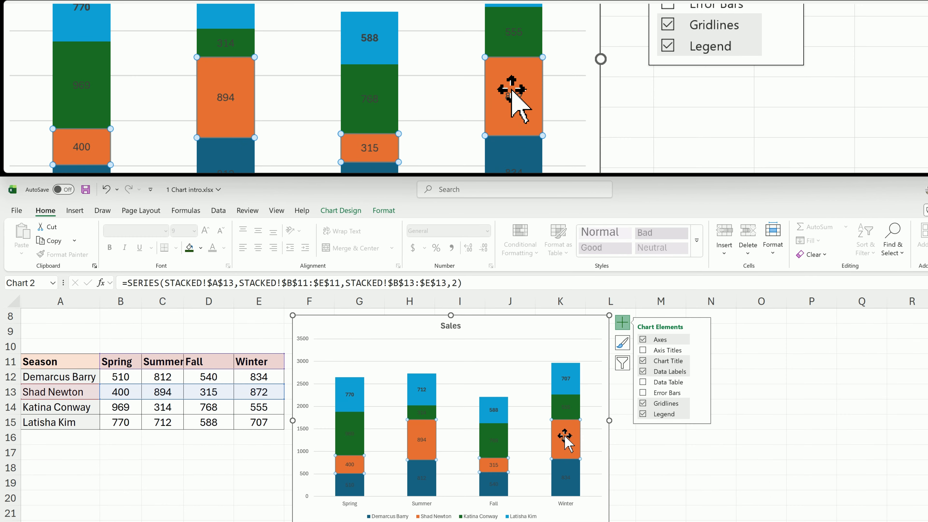
pyautogui.click(566, 407)
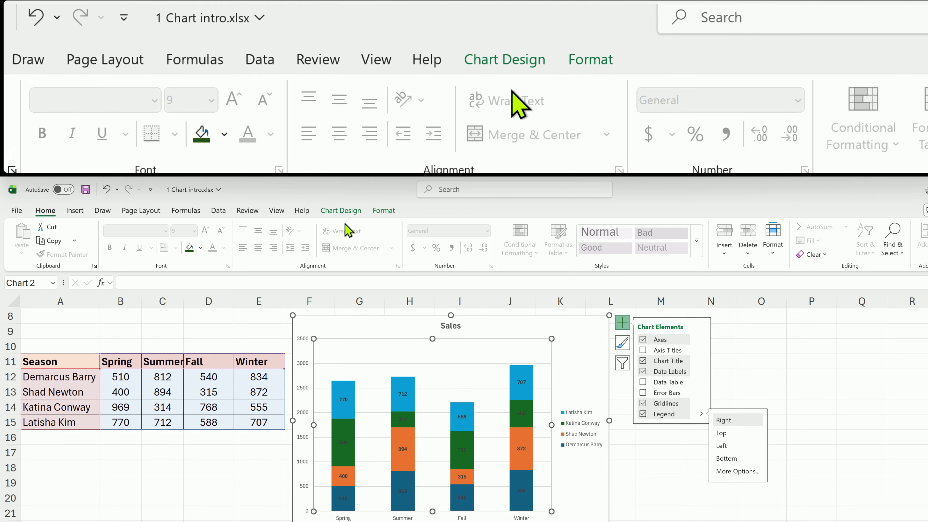
# Give the stacked chart's plot area a grey shape fill
pyautogui.click(384, 211)
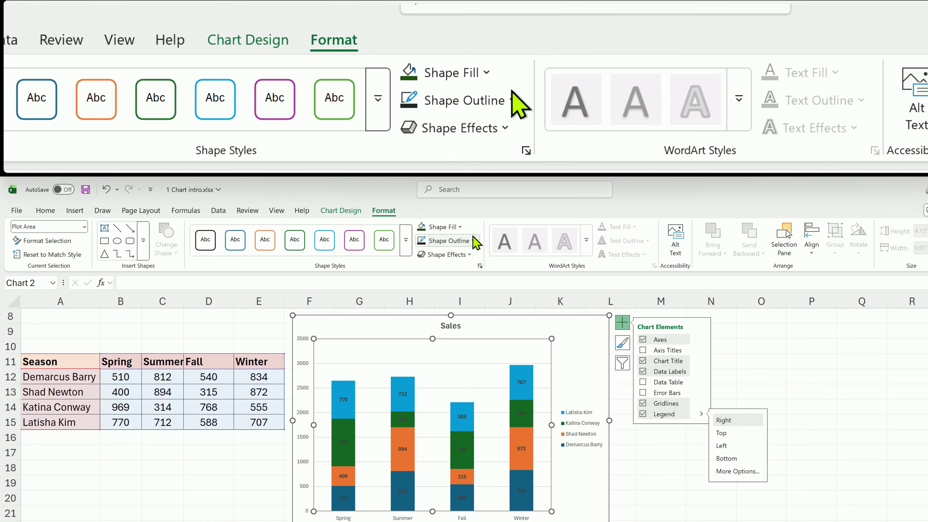
pyautogui.click(462, 230)
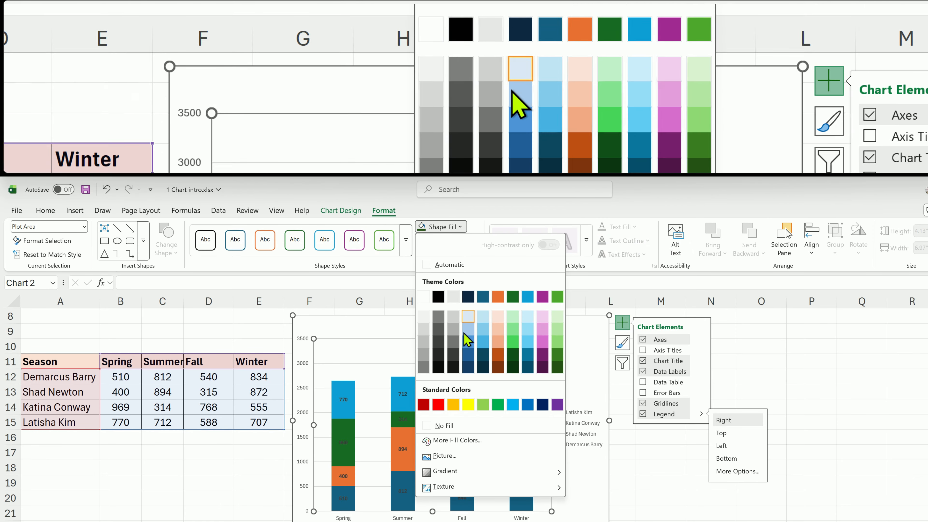
pyautogui.press('Escape')
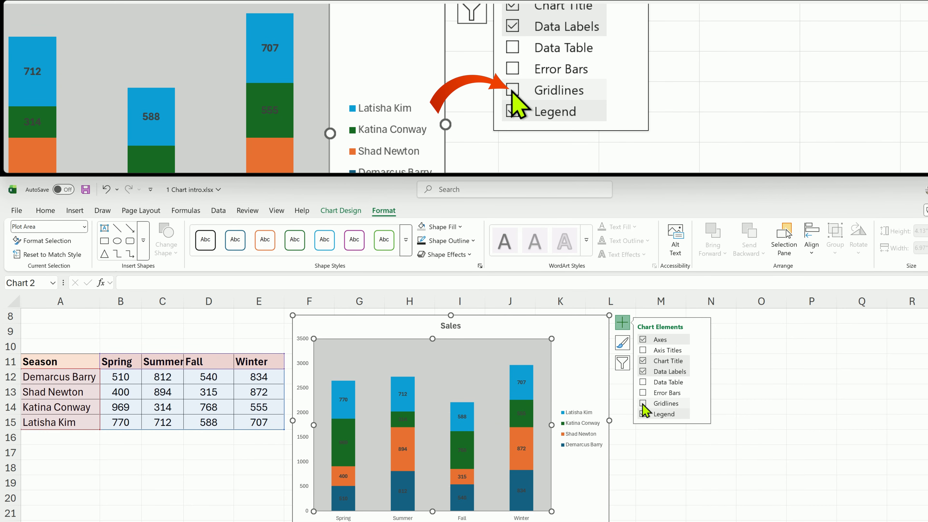
pyautogui.click(639, 446)
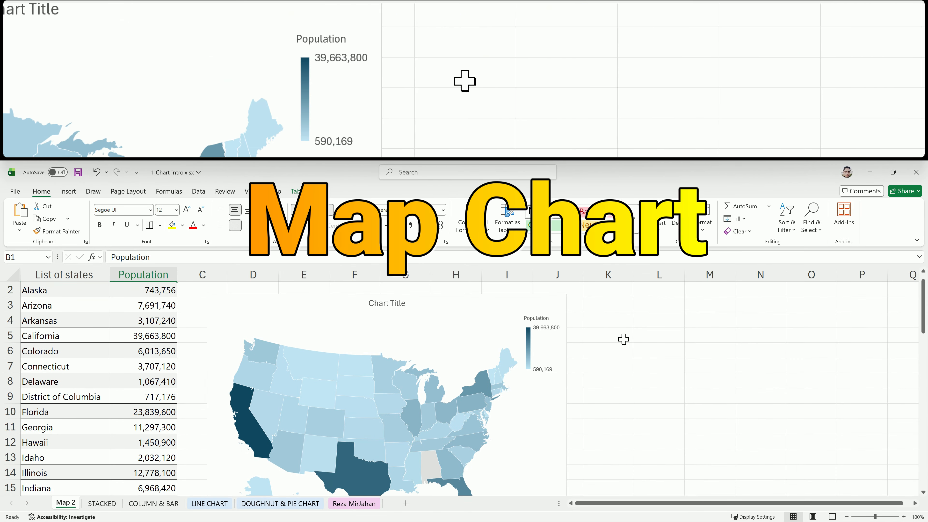
# Replace the map chart's title with the pasted text States
pyautogui.click(624, 339)
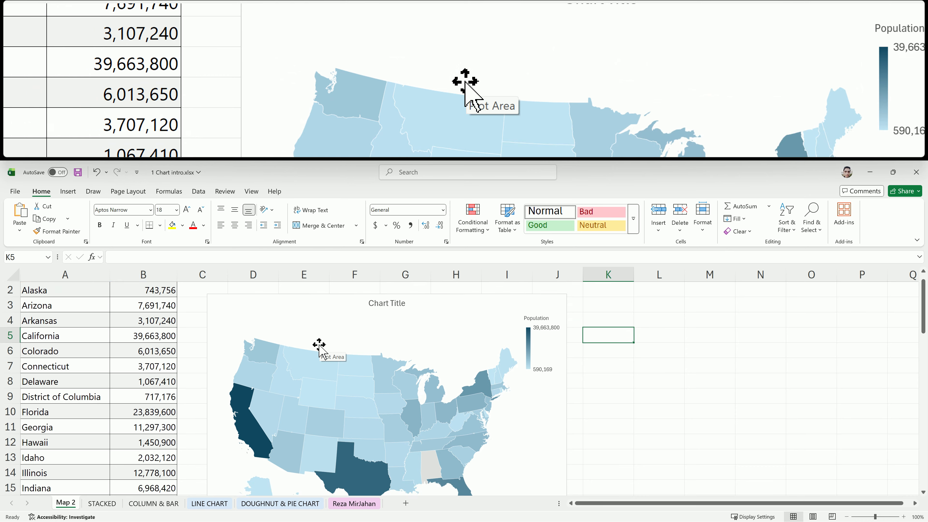
pyautogui.scroll(1, 326, 342)
pyautogui.click(400, 326)
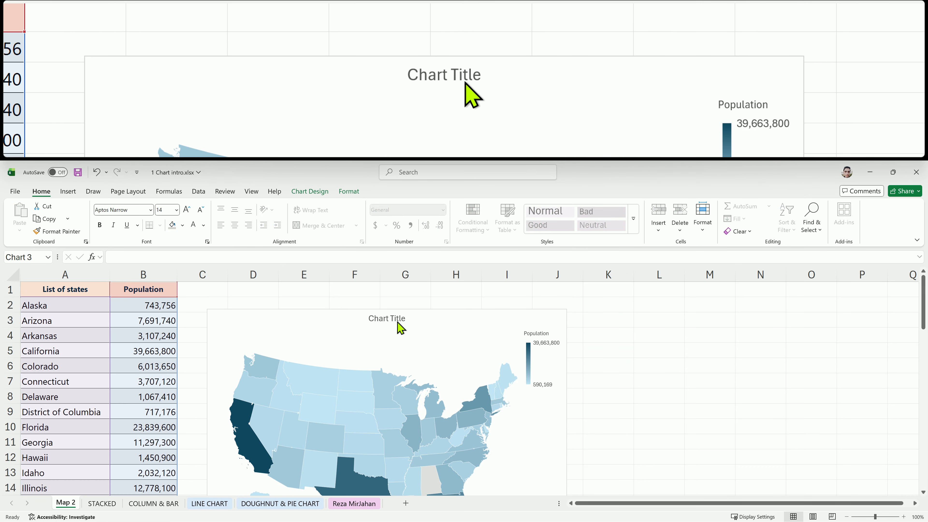
pyautogui.click(387, 317)
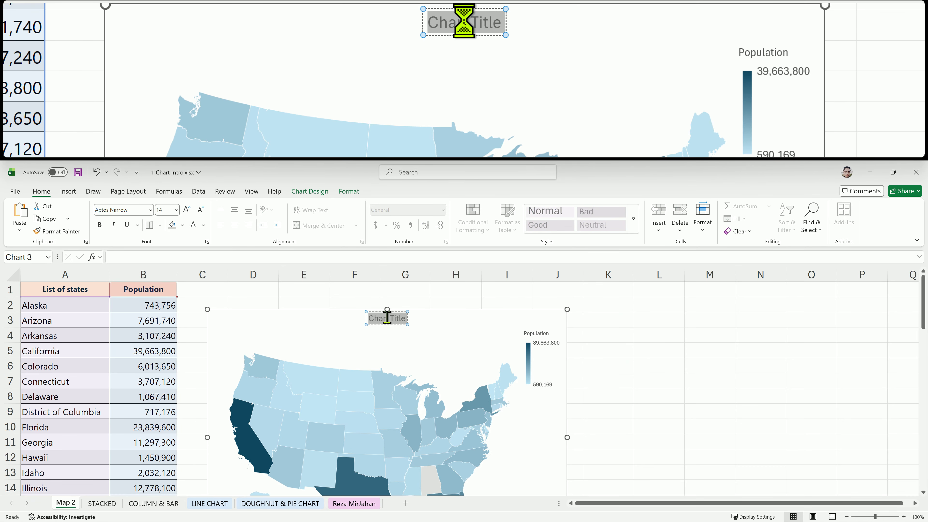
pyautogui.write('States')
pyautogui.click(388, 326)
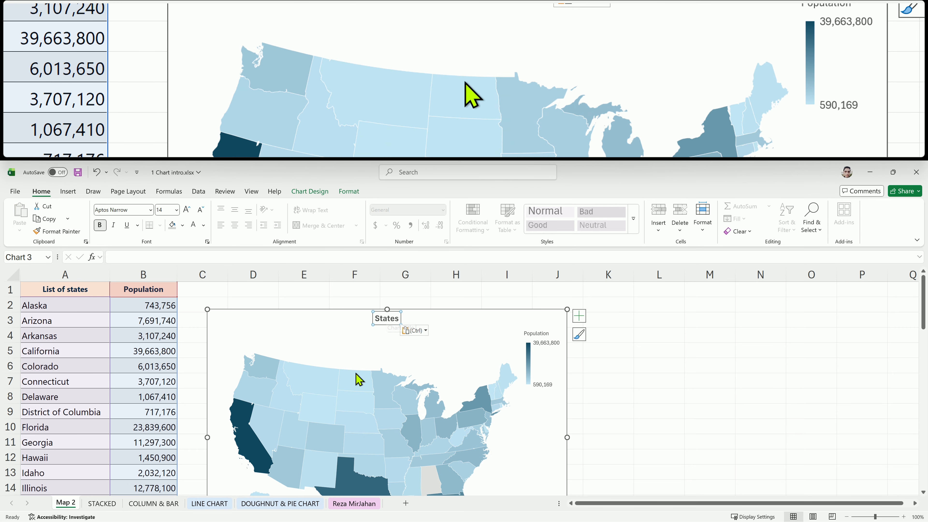
# Apply the second chart style to the map chart and turn on its data labels
pyautogui.click(308, 192)
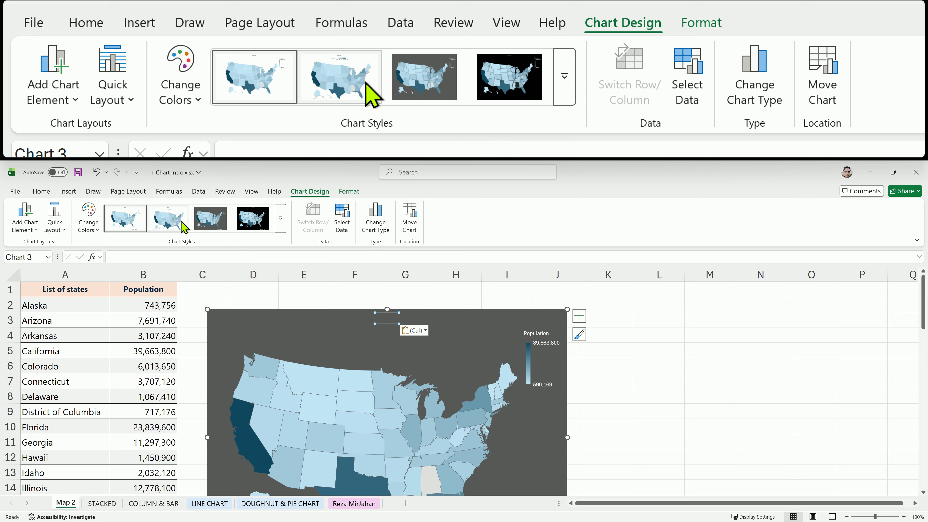
pyautogui.click(161, 225)
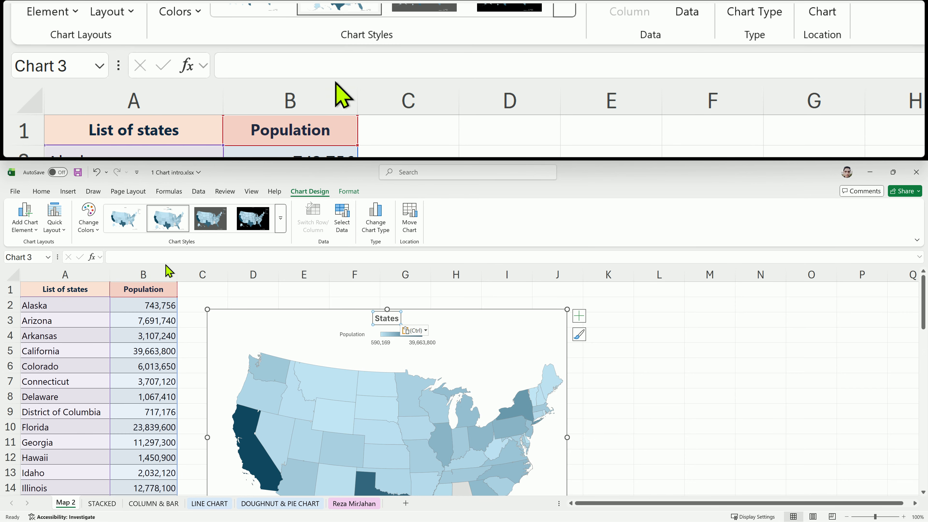
pyautogui.click(579, 315)
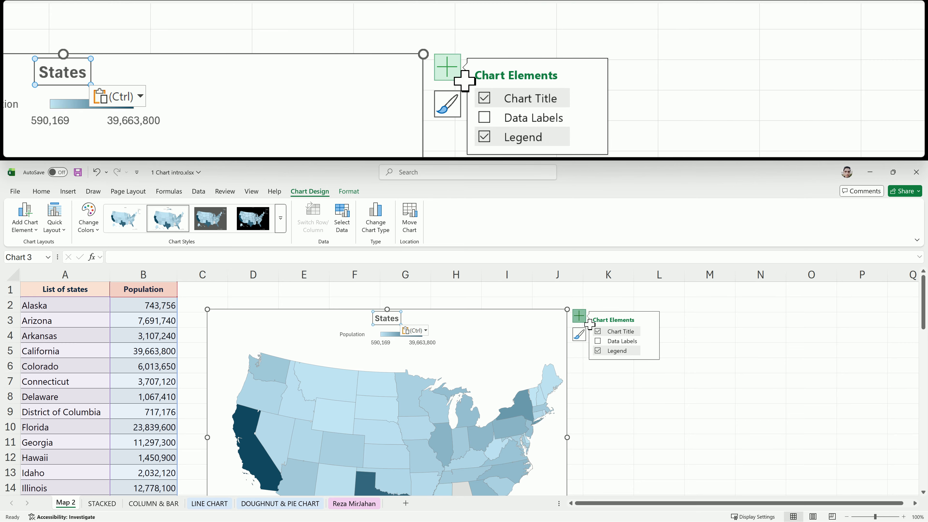
pyautogui.click(598, 341)
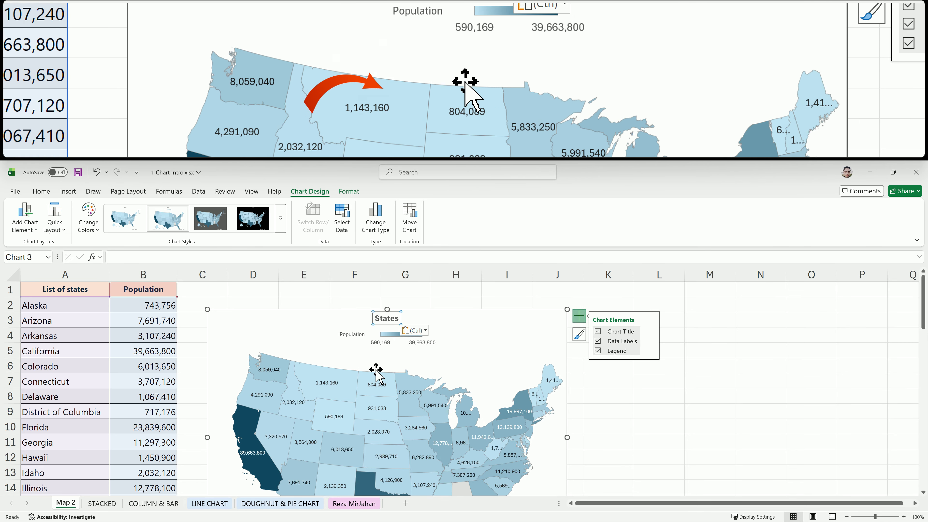
# Change the map chart's colours to the orange palette from the colourful set
pyautogui.click(89, 218)
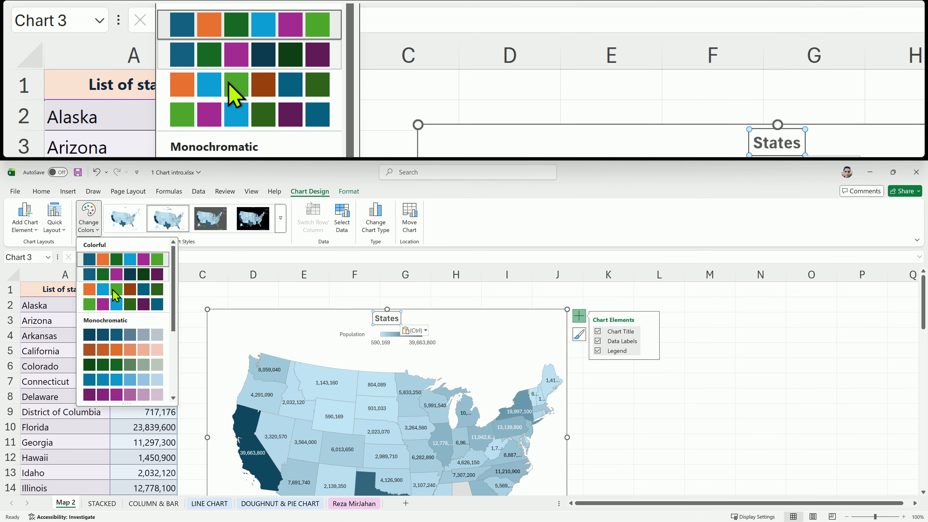
pyautogui.click(113, 290)
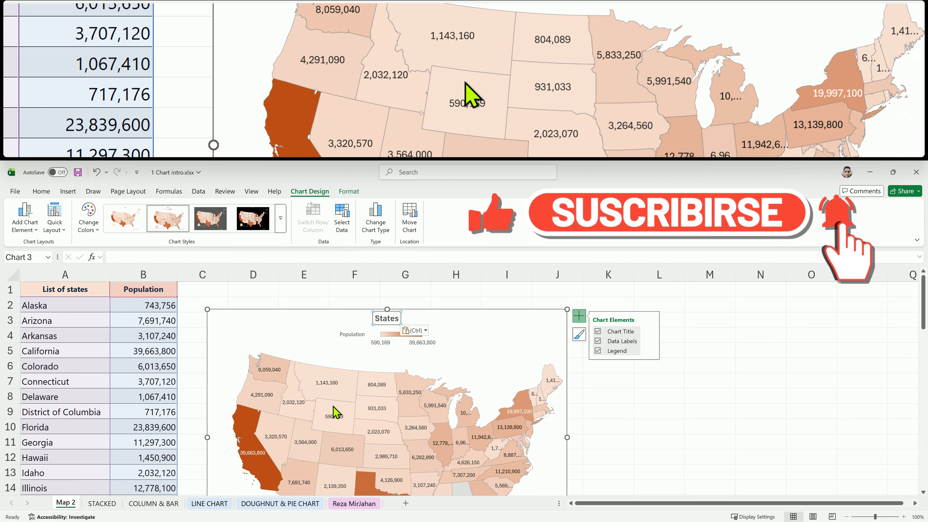
pyautogui.moveTo(351, 431)
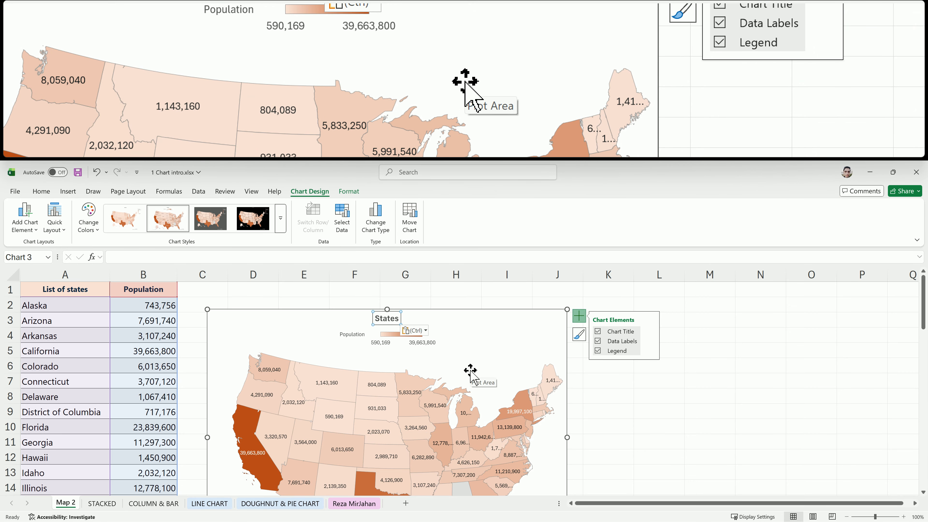
pyautogui.scroll(-1, 470, 371)
pyautogui.scroll(-1, 470, 371)
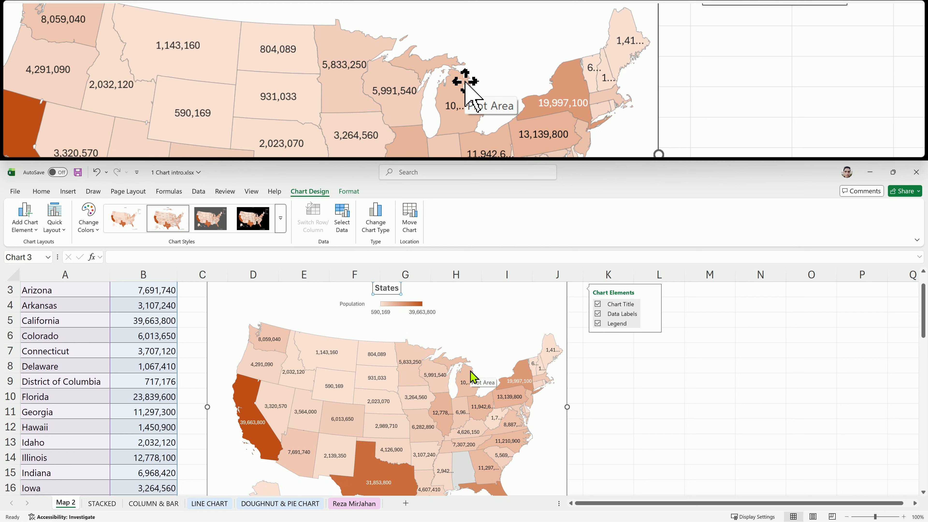
pyautogui.moveTo(471, 372)
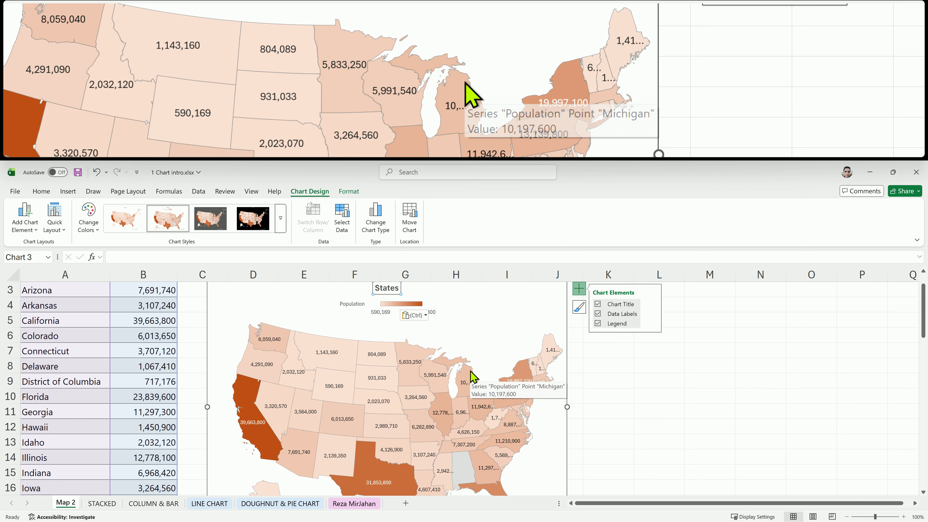